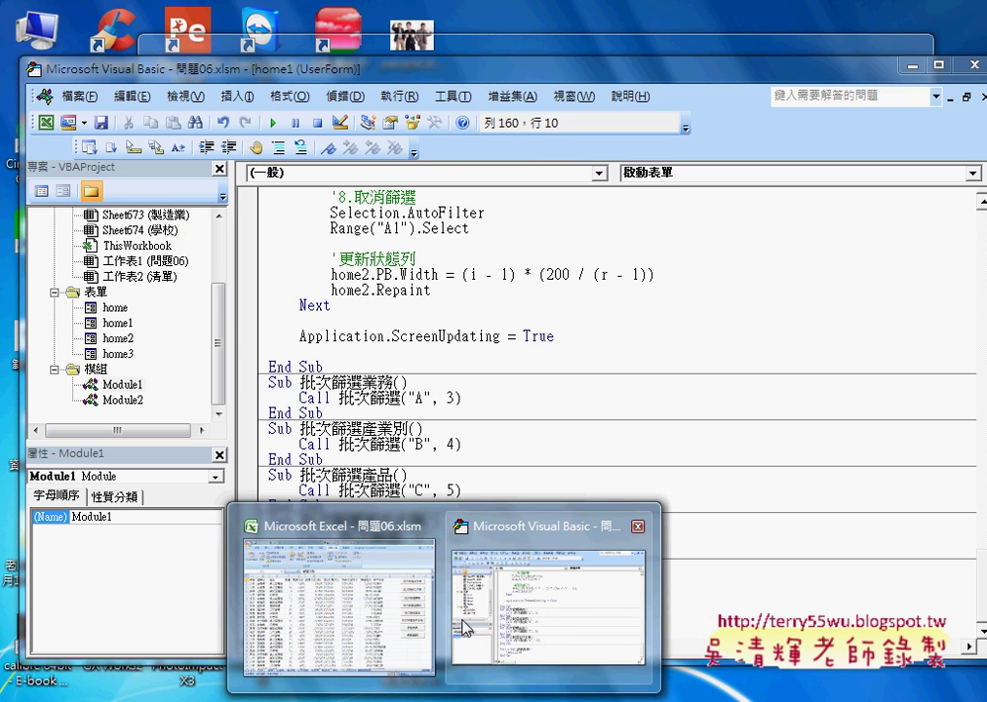
Shift the VBA editor right beside the Google Docs notes, select the combo box and move the Toolbox aside
left_click(478, 627)
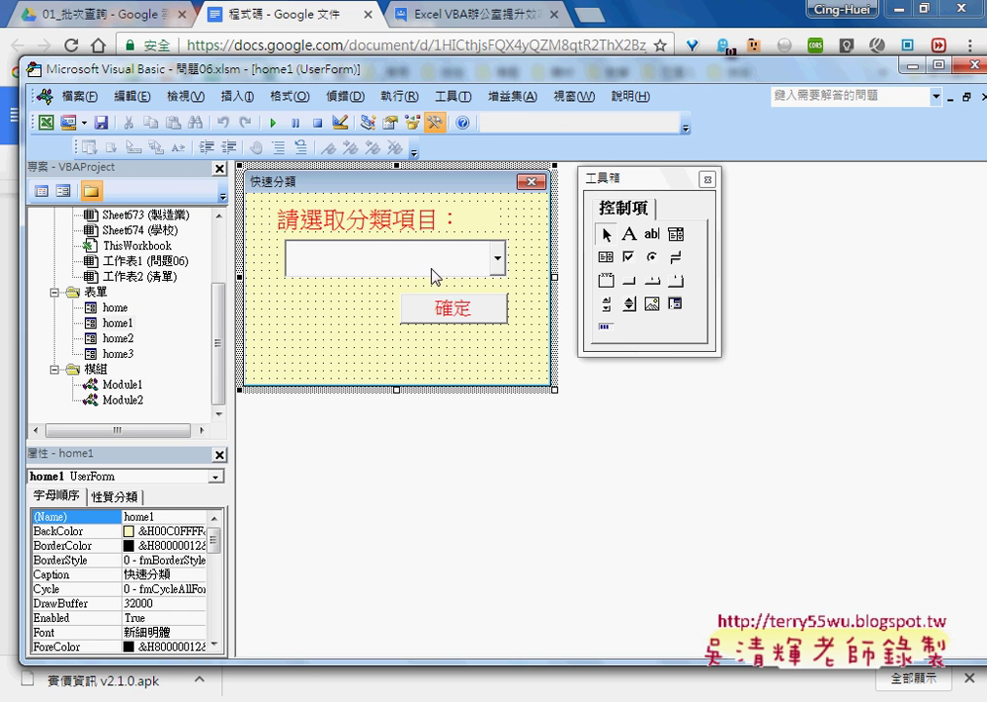
left_click(414, 271)
left_click_drag(326, 68, 557, 55)
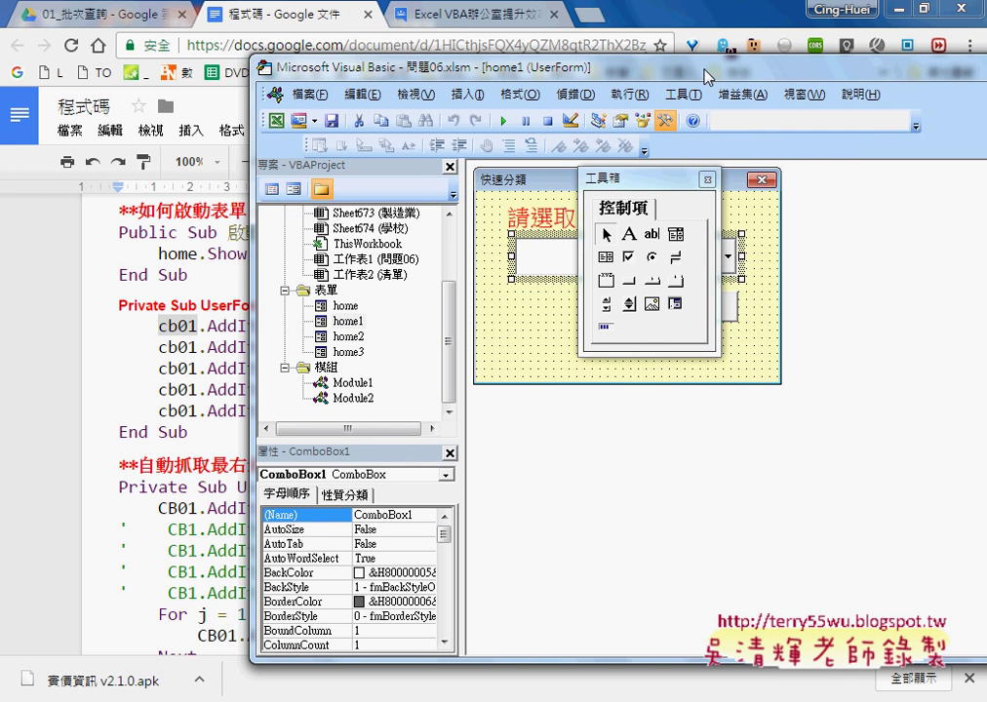
left_click_drag(342, 66, 410, 84)
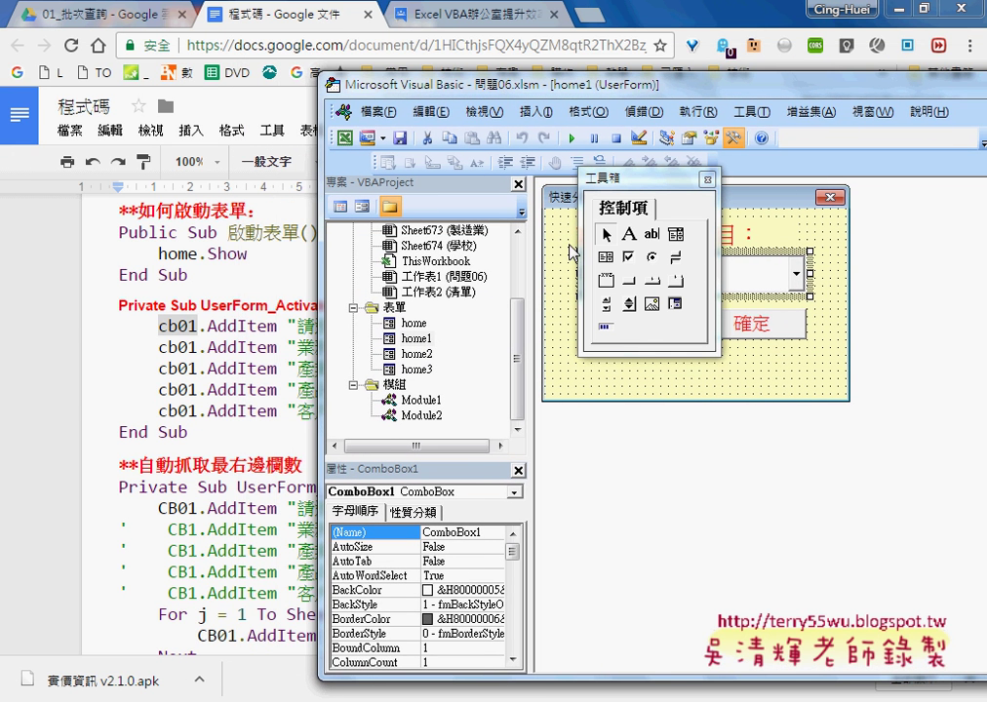
left_click_drag(629, 177, 917, 324)
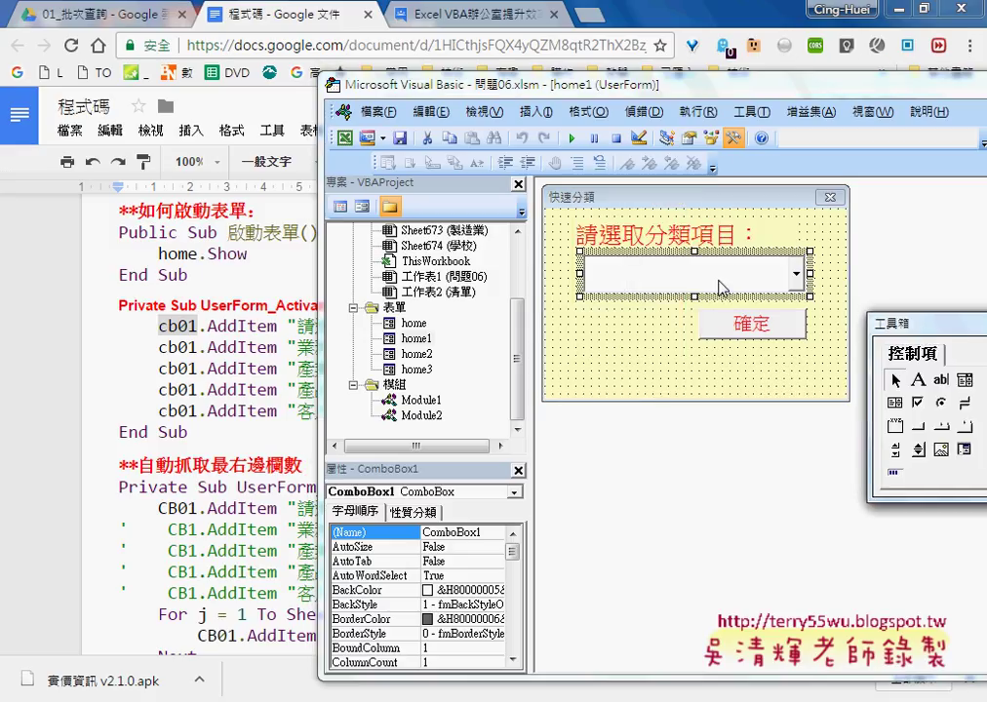
Change the combo box's (Name) property from ComboBox1 to cb01
double_click(486, 534)
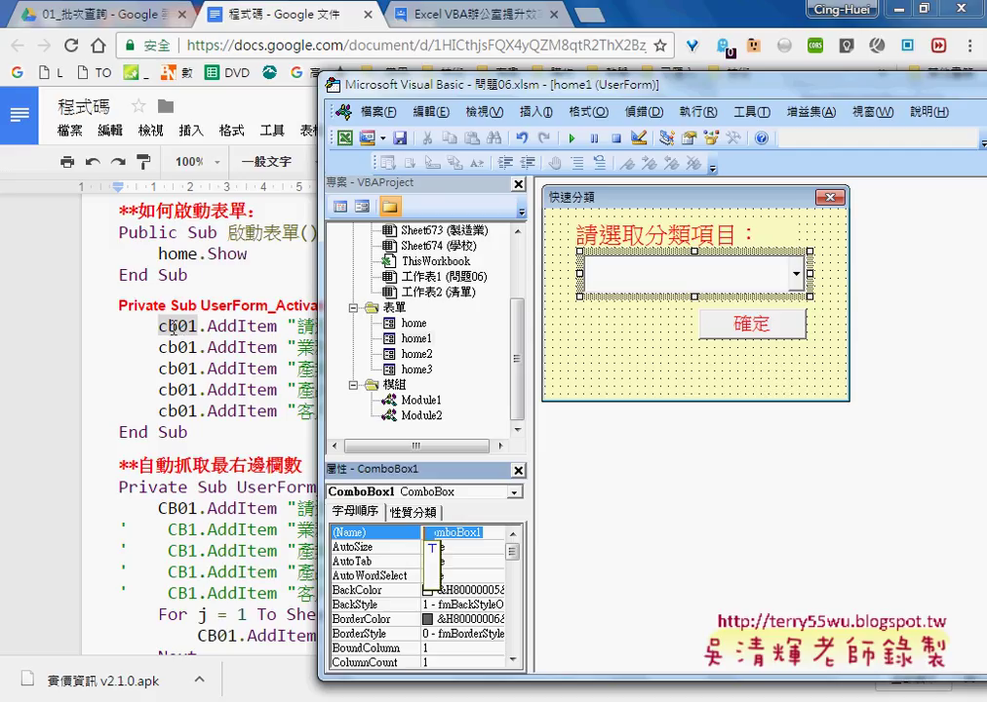
type("cb01")
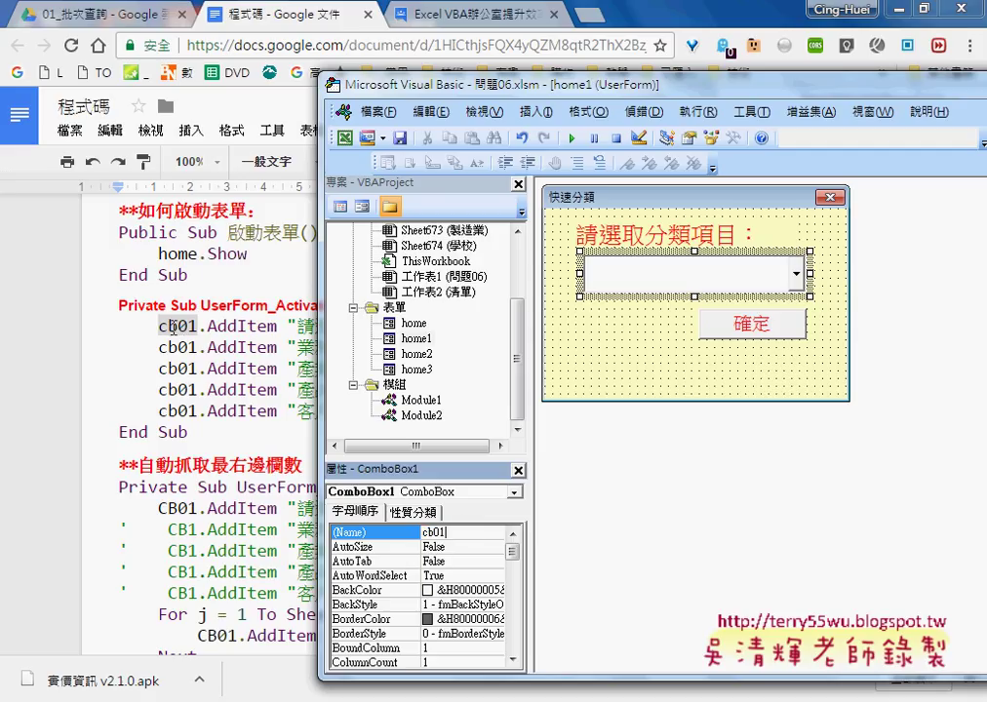
key("Return")
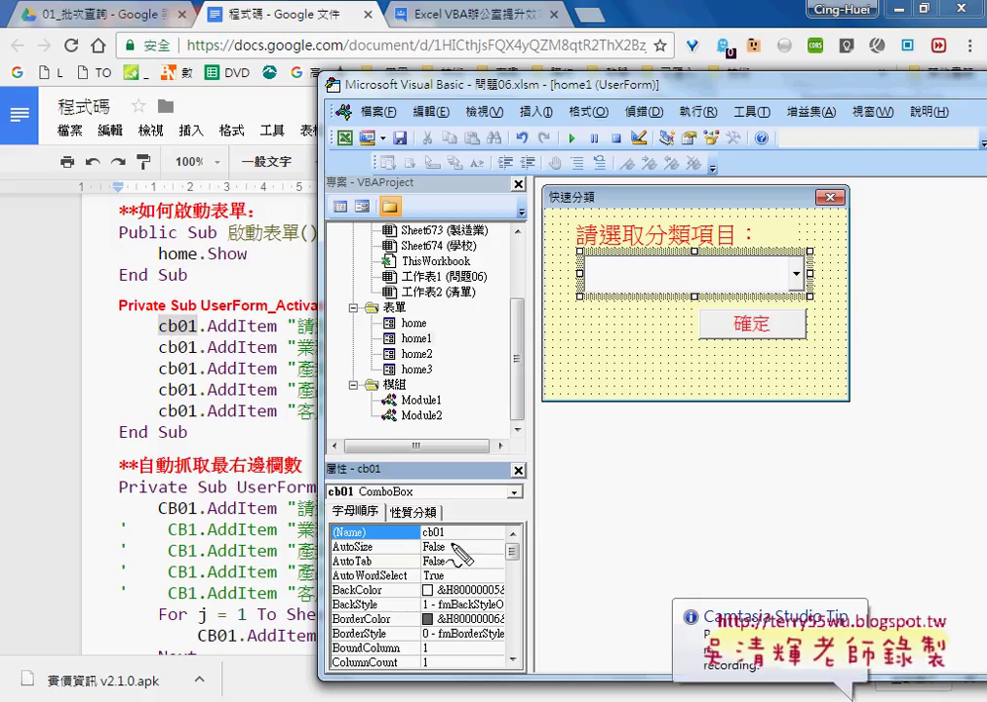
left_click_drag(158, 337, 195, 335)
mouse_move(422, 535)
left_mouse_down()
mouse_move(449, 534)
mouse_move(273, 400)
mouse_move(305, 408)
left_mouse_up()
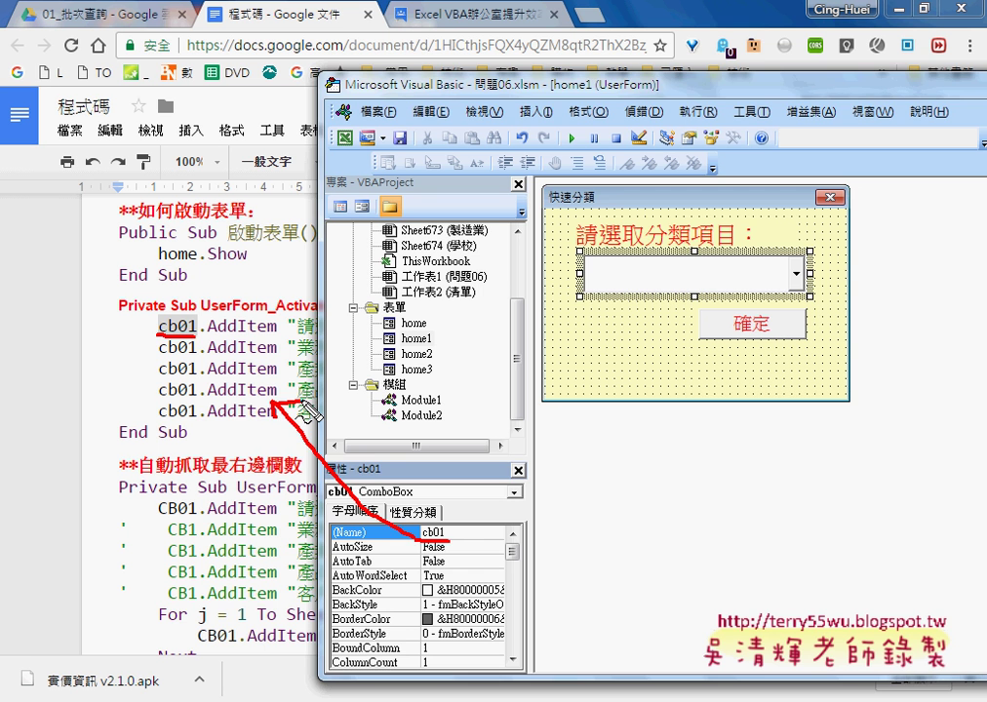
key("Escape")
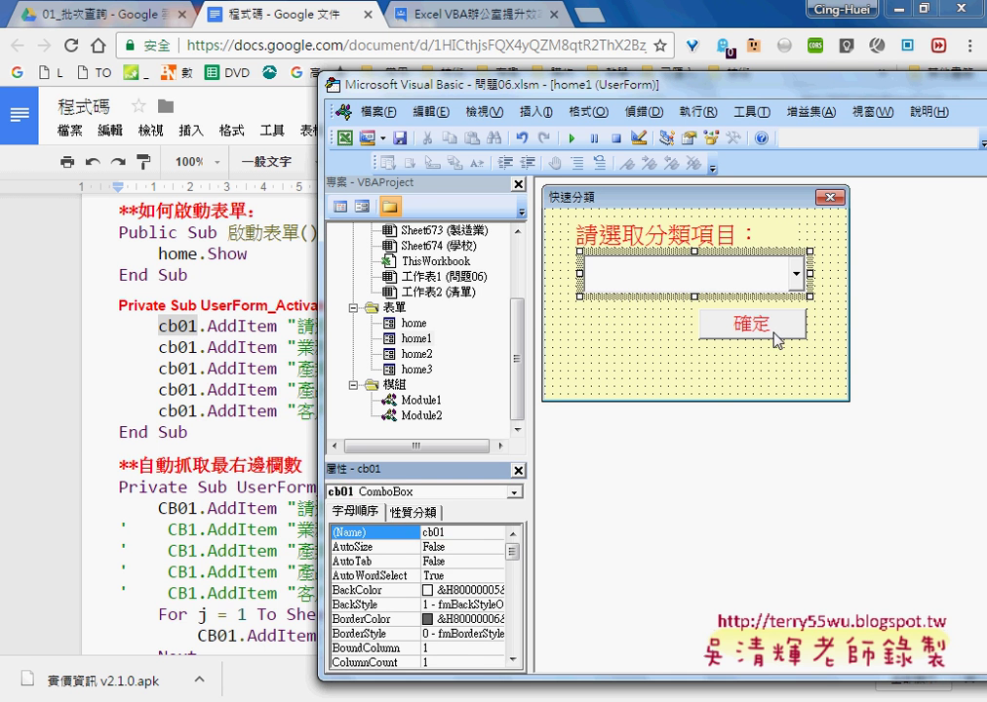
Select the 確定 button and look up the name btn01 in the btn01_Click code notes
left_click(775, 332)
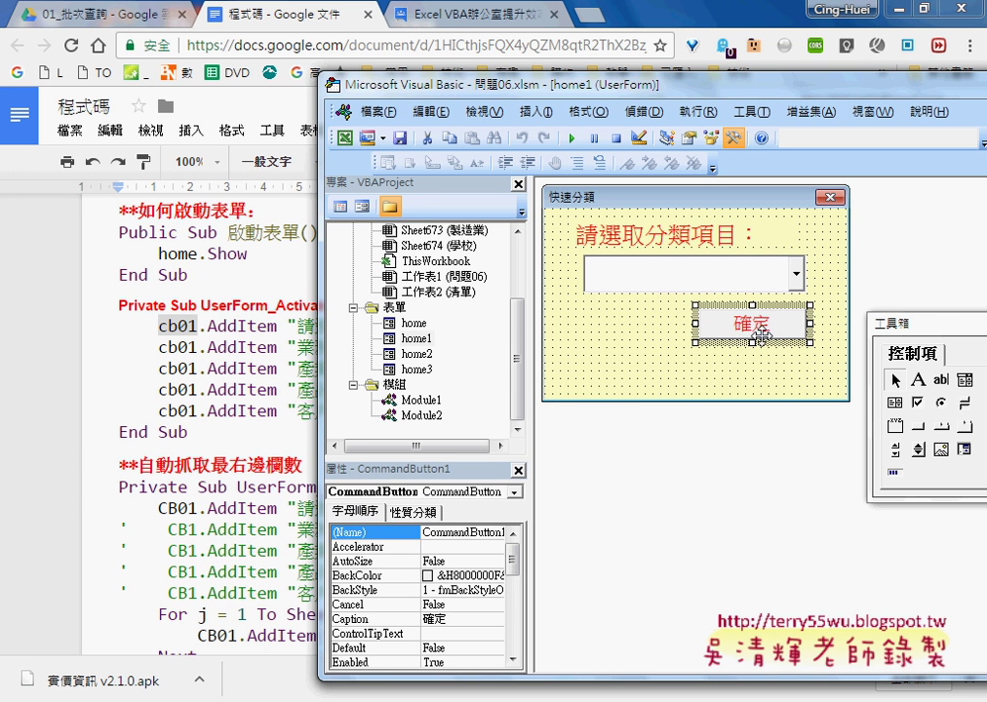
left_click(210, 563)
scroll(210, 561, "down", 3)
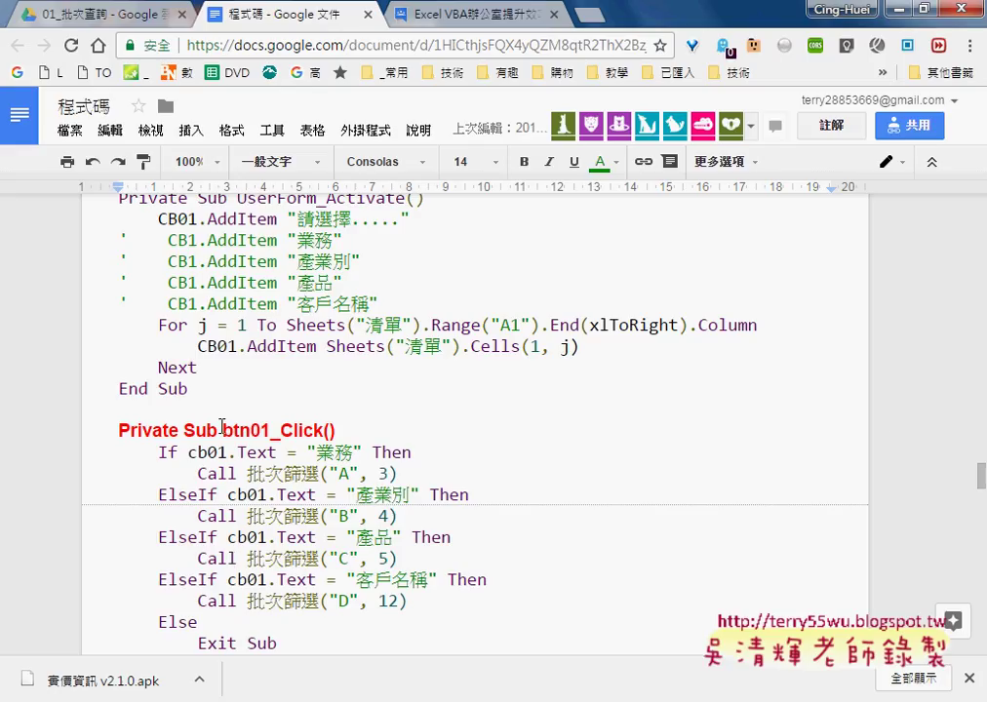
left_click(271, 430)
left_click_drag(222, 430, 272, 430)
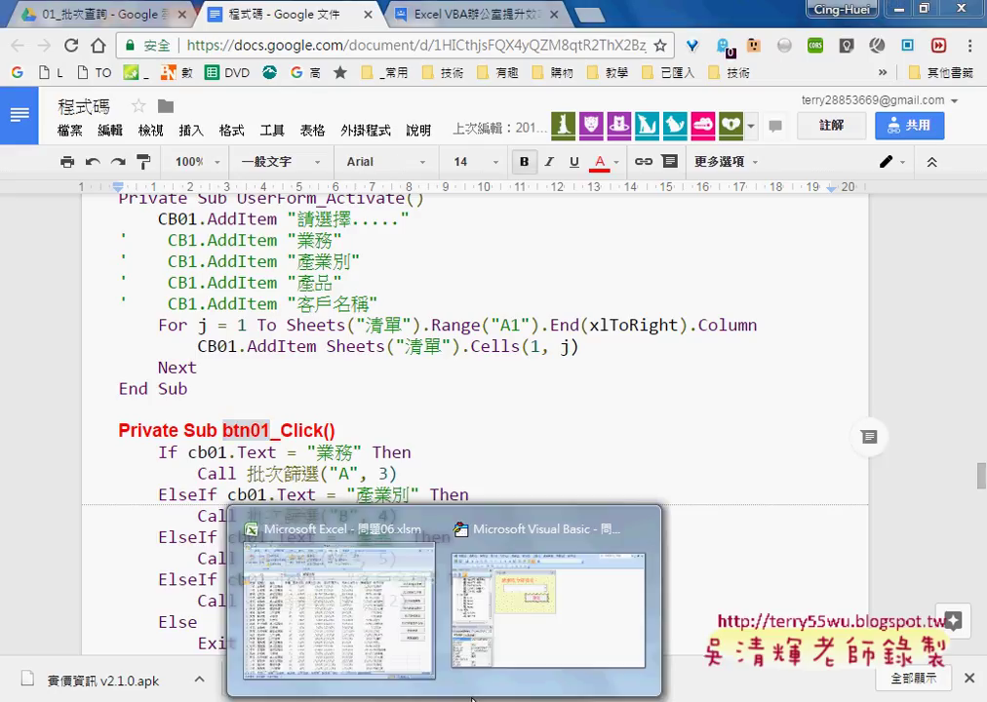
Set the 確定 button's (Name) to btn01, then restore the editor window and pane widths
left_click(561, 600)
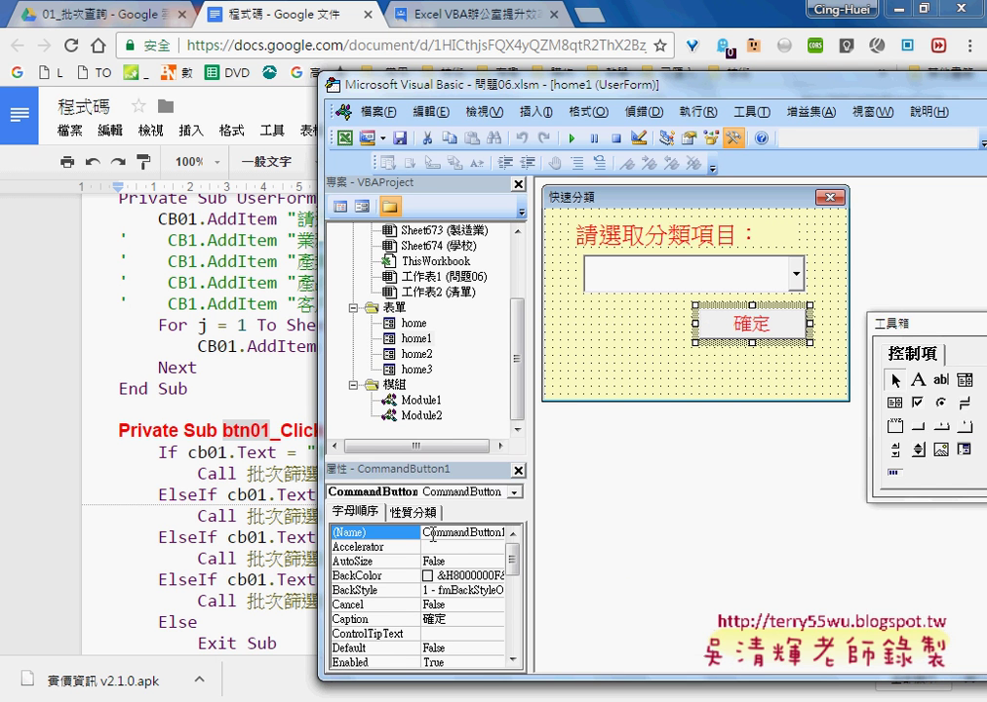
left_click(343, 418)
left_click_drag(530, 529, 668, 530)
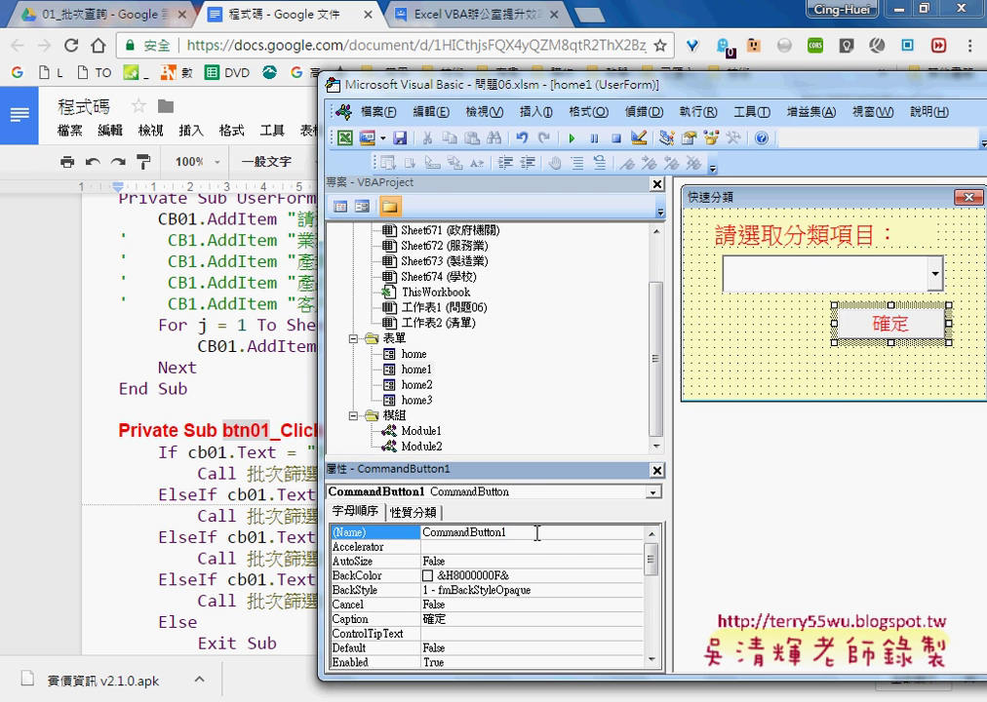
left_click(399, 534)
type("btn01")
key("Return")
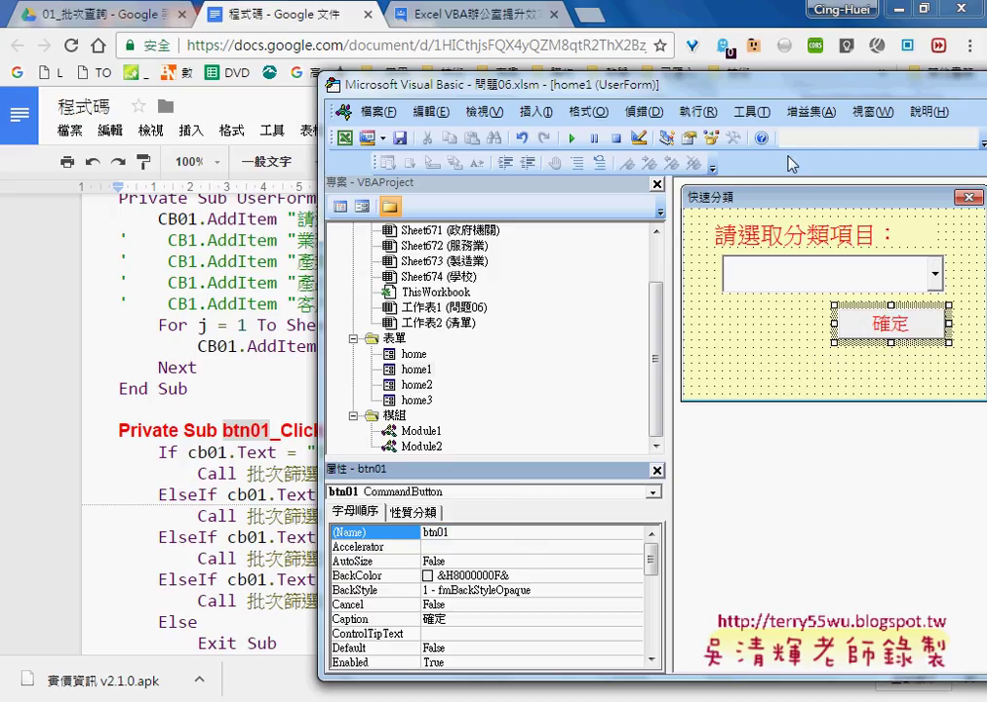
left_click_drag(736, 84, 522, 83)
left_click_drag(455, 292, 332, 293)
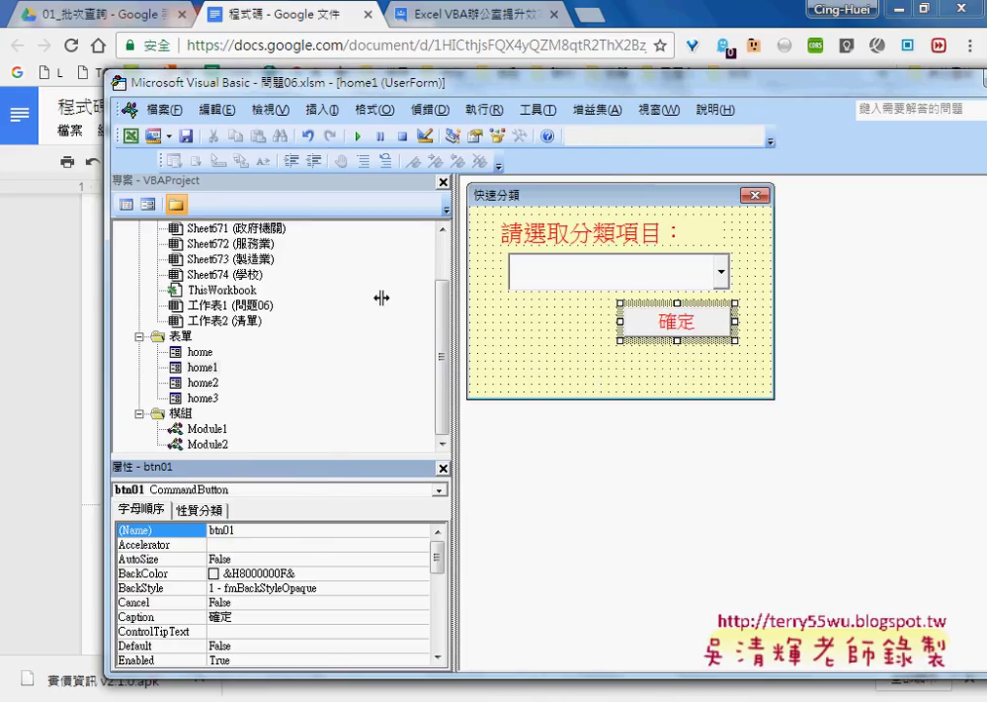
Draw a wide Label2 along the bottom of the 快速分類 form, below the 確定 button
left_click(476, 366)
left_click_drag(892, 323, 710, 250)
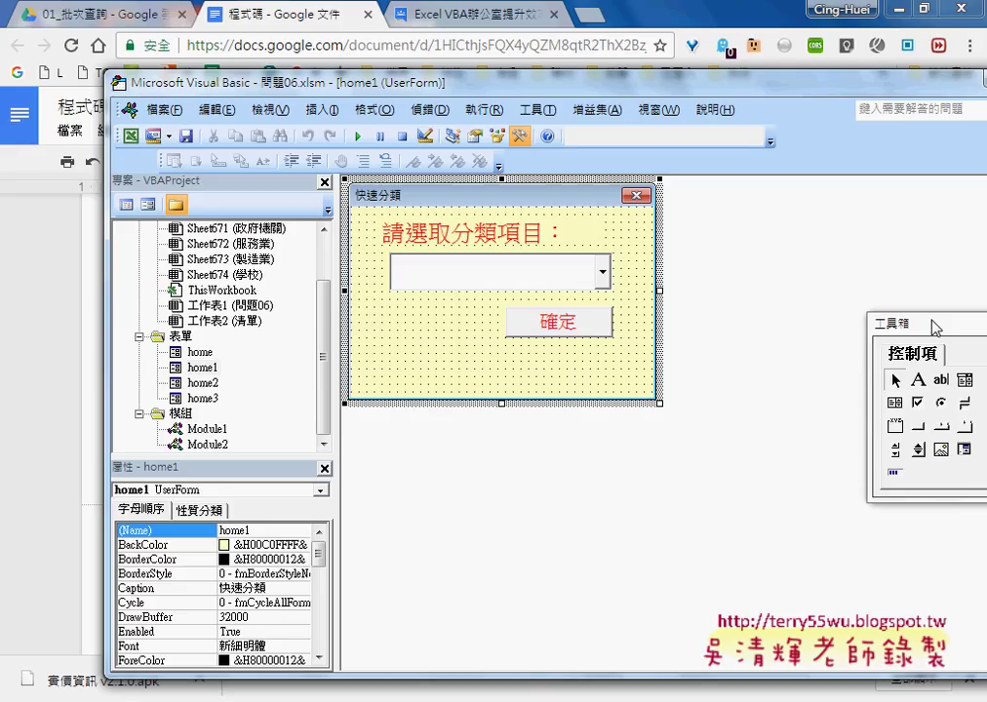
left_click(736, 308)
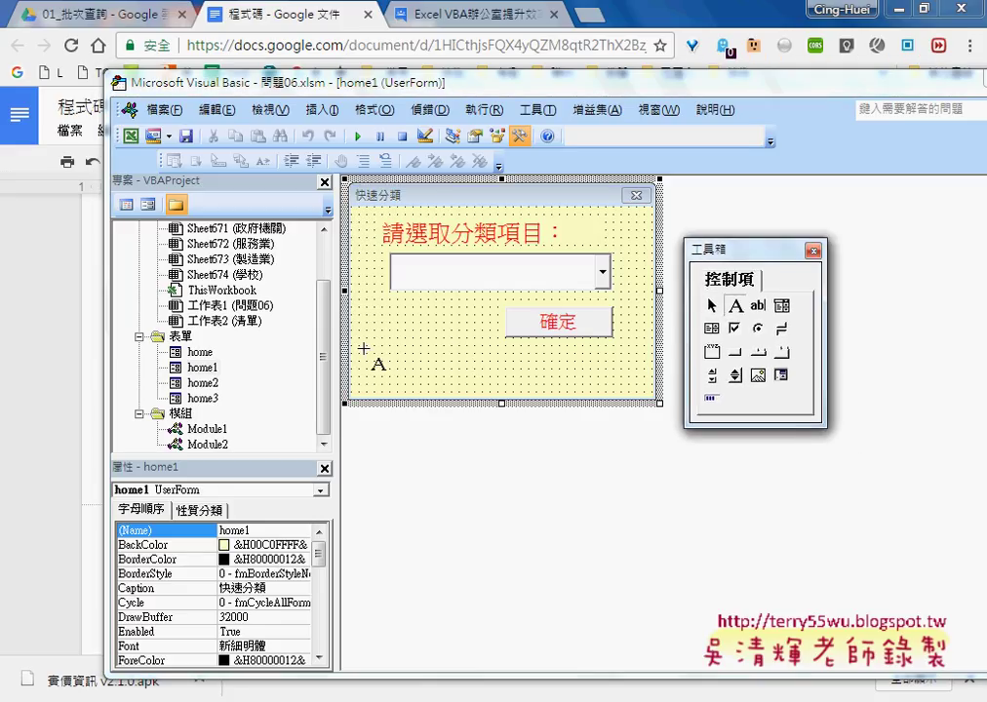
left_click_drag(359, 345, 653, 400)
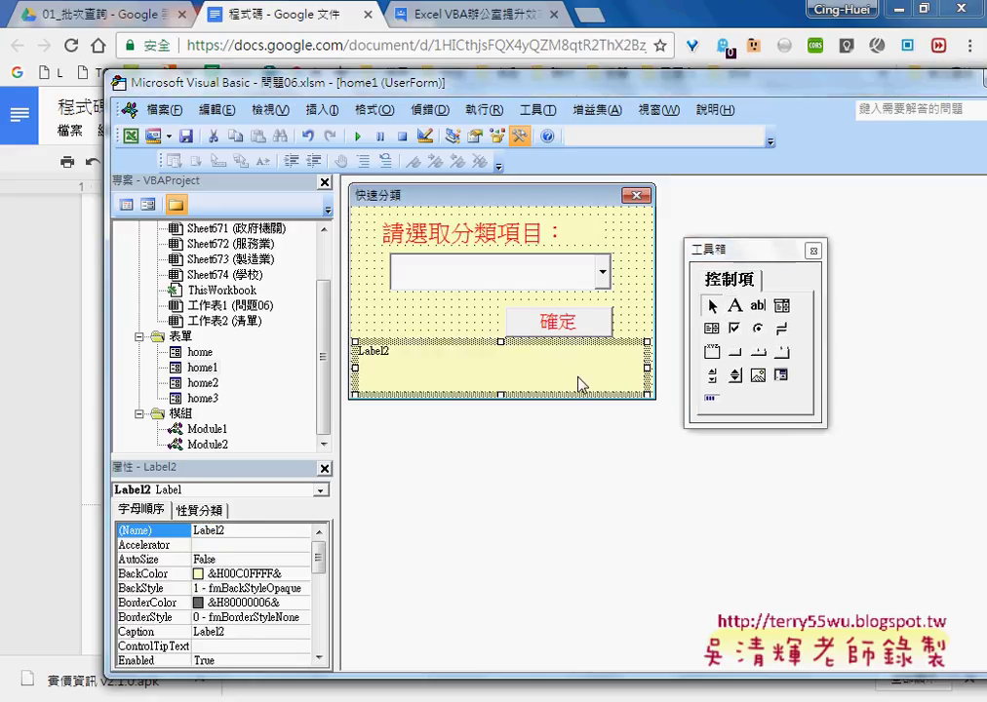
left_click_drag(503, 349, 536, 372)
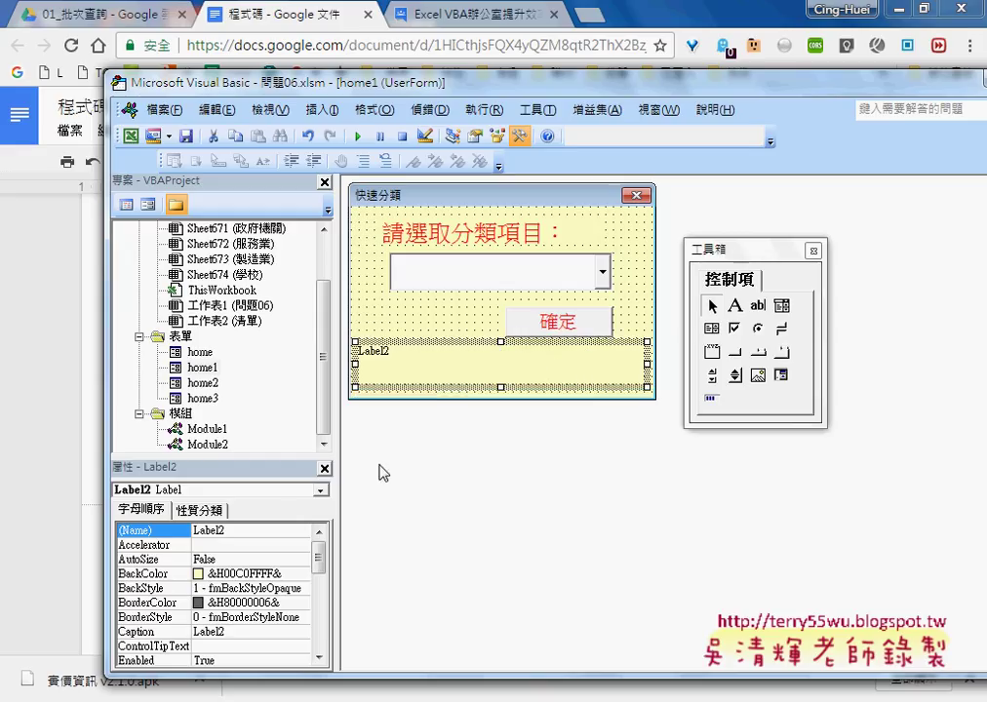
Set Label2's Width to 200 and drag the form's right edge narrower
left_click_drag(296, 406, 297, 349)
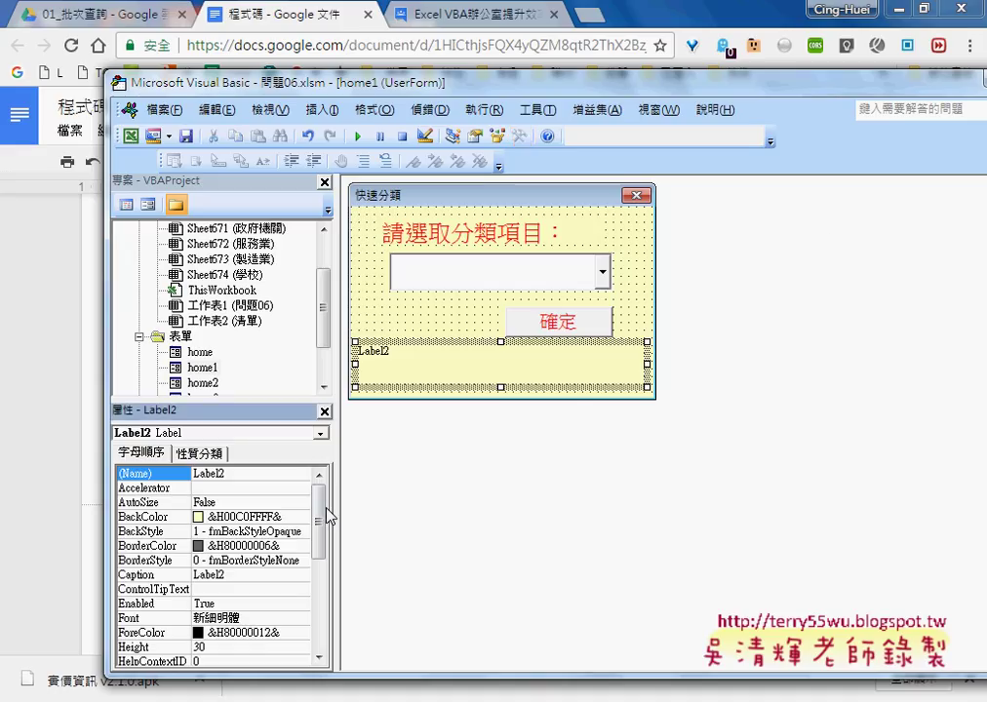
left_click_drag(320, 526, 320, 615)
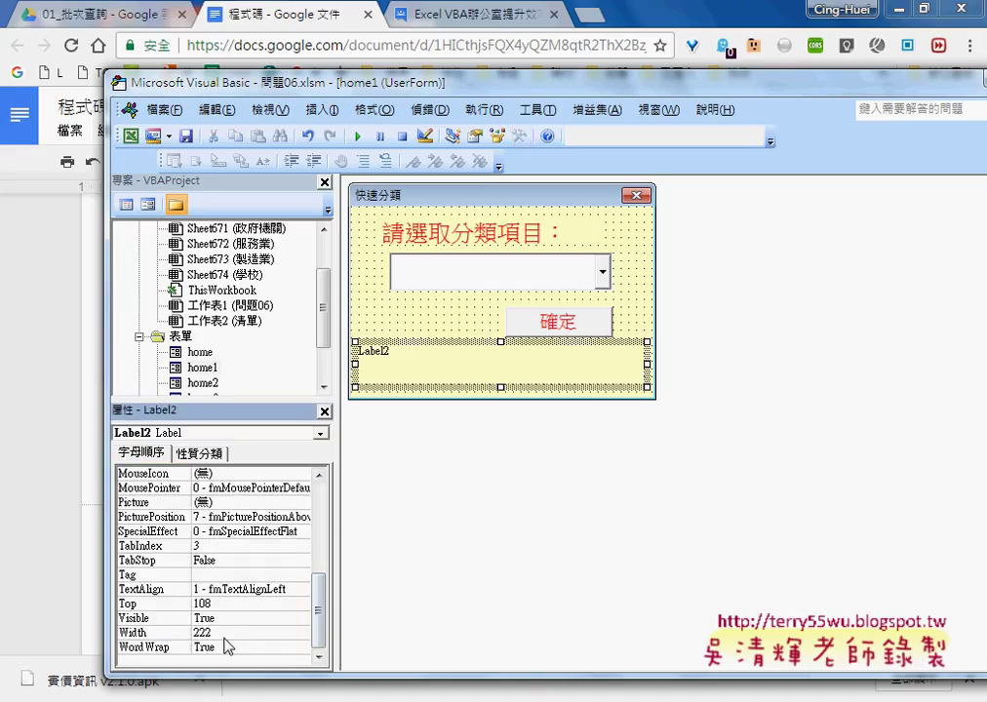
left_click(186, 636)
type("200")
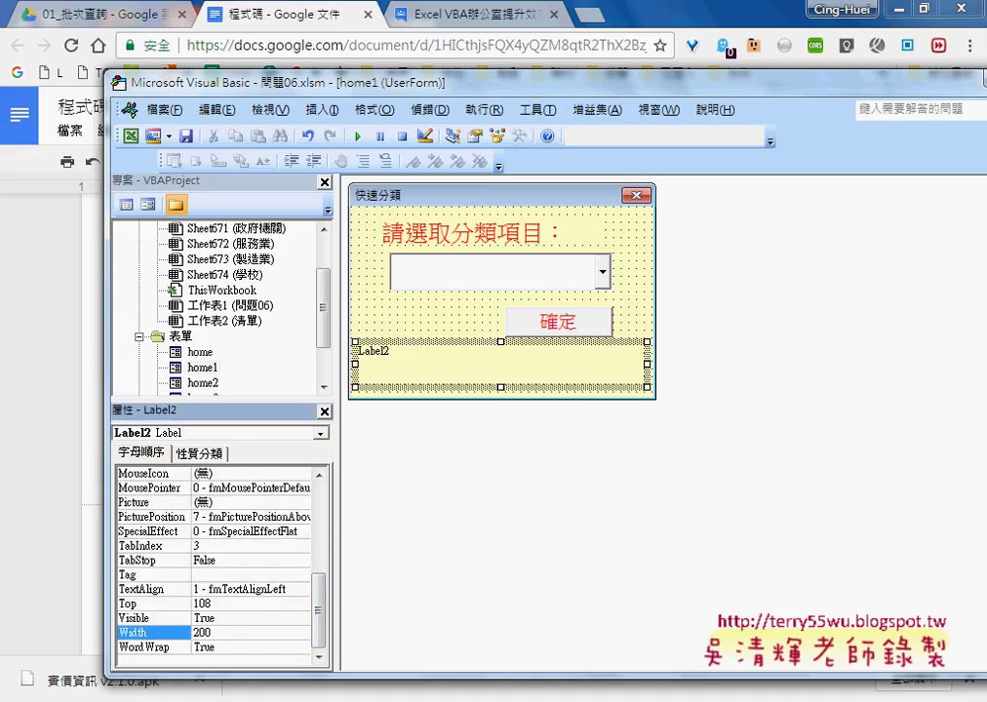
key("Return")
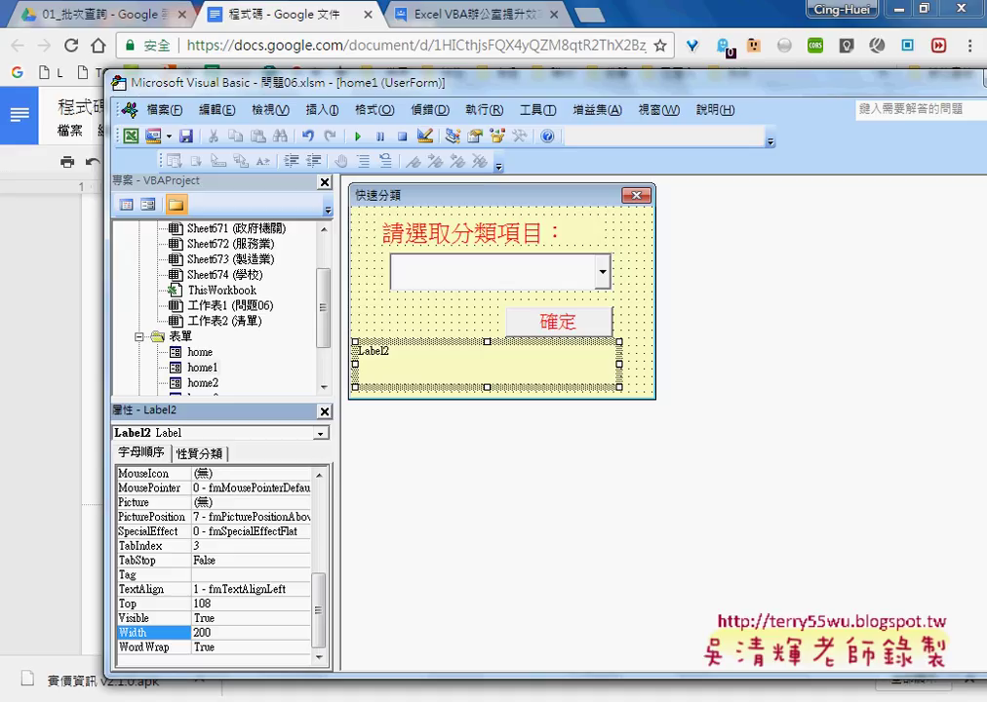
left_click_drag(496, 375, 520, 375)
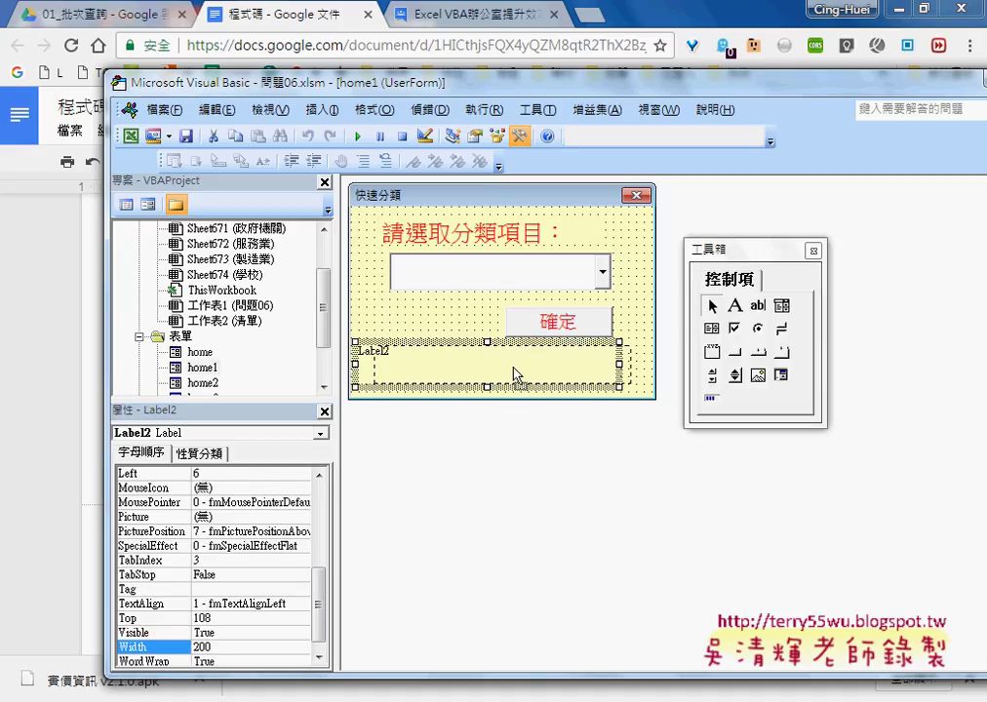
left_click_drag(517, 374, 497, 374)
left_click(657, 317)
left_click_drag(657, 289, 636, 306)
Clear Label2's Caption and nudge the blank label one grid step right
left_click(517, 370)
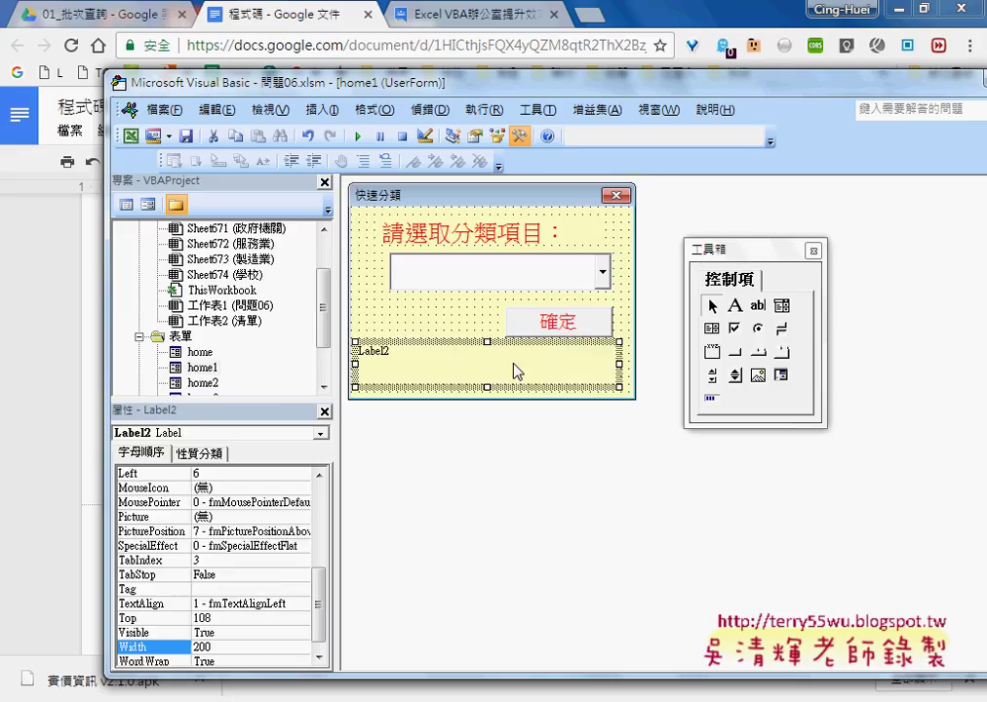
scroll(255, 522, "up", 5)
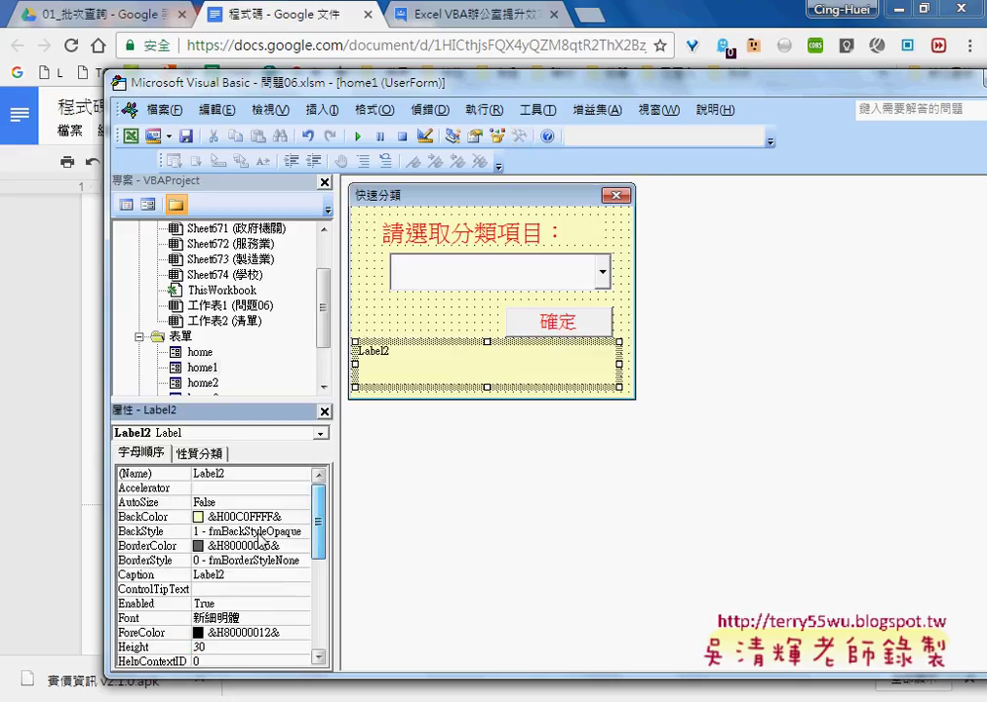
left_click(162, 576)
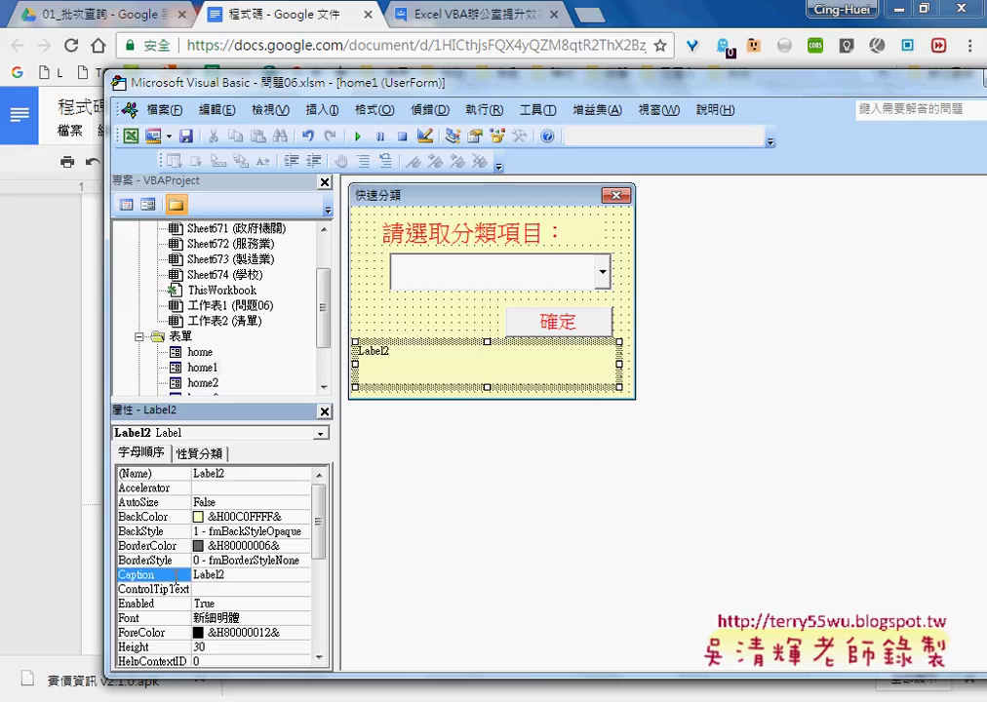
double_click(198, 575)
key("BackSpace")
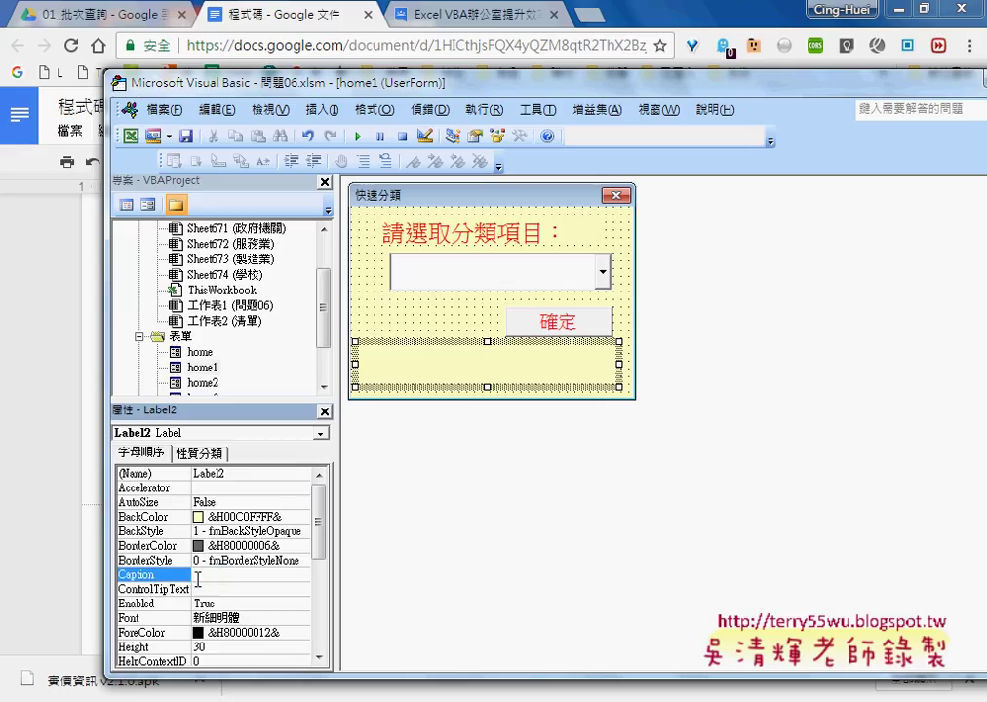
left_click(503, 376)
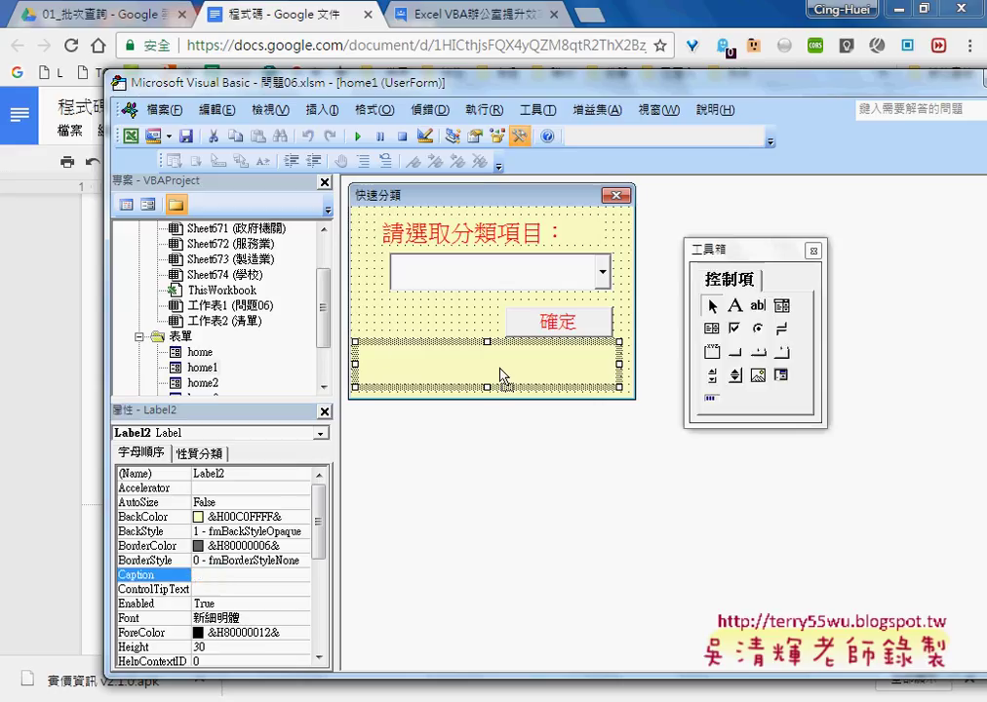
left_click_drag(503, 376, 511, 376)
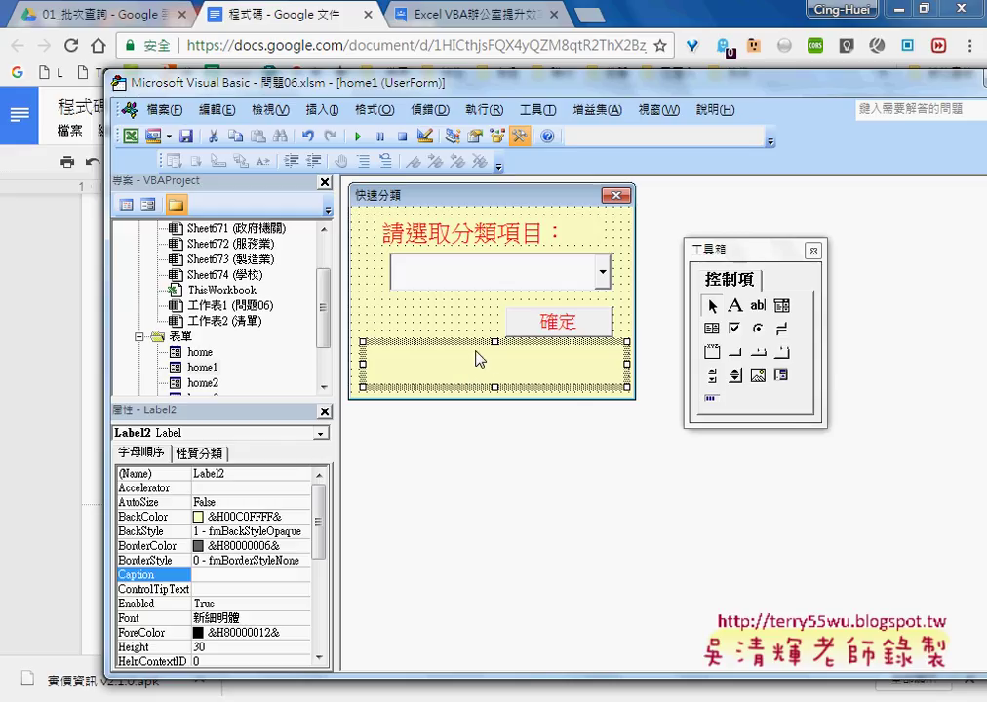
Set Label2's BackColor to palette red (&H000000FF&)
left_click(159, 518)
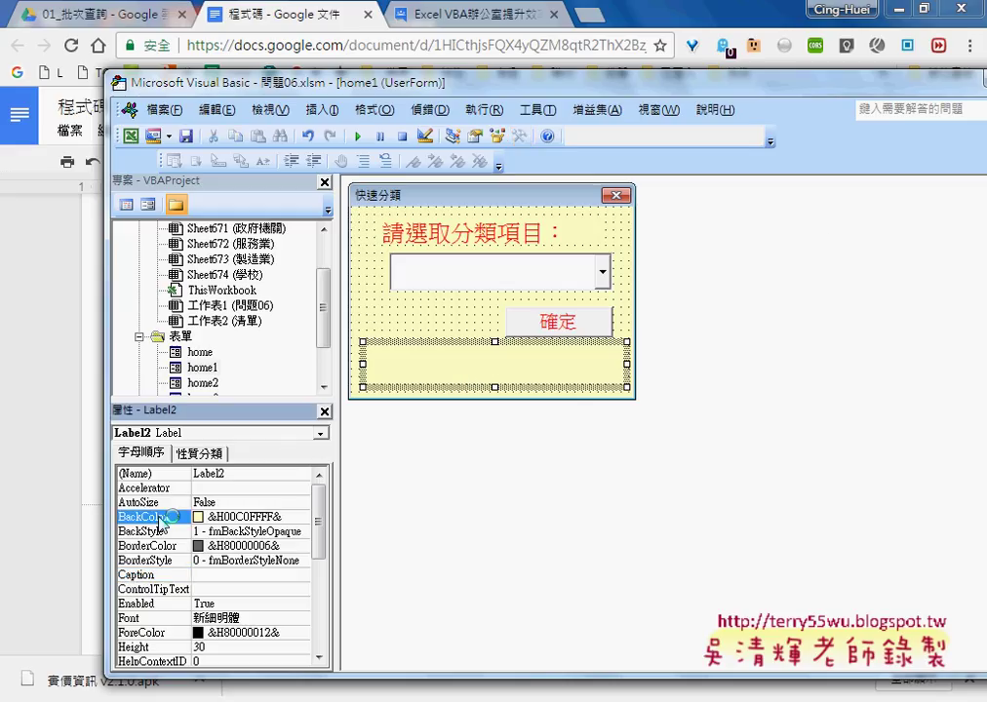
left_click(302, 517)
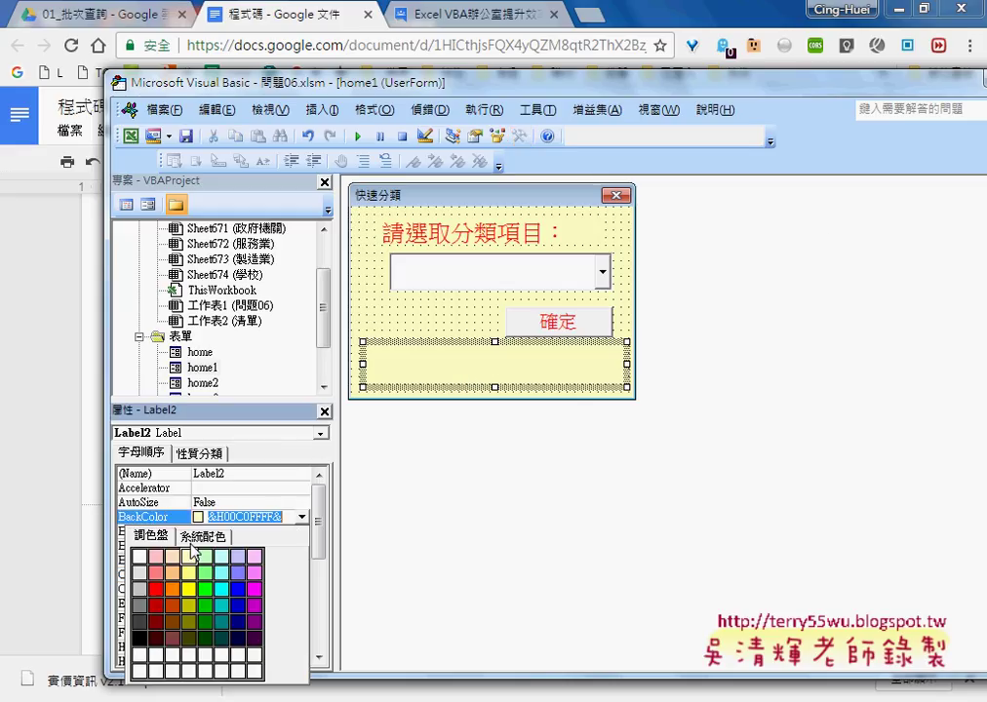
left_click(156, 589)
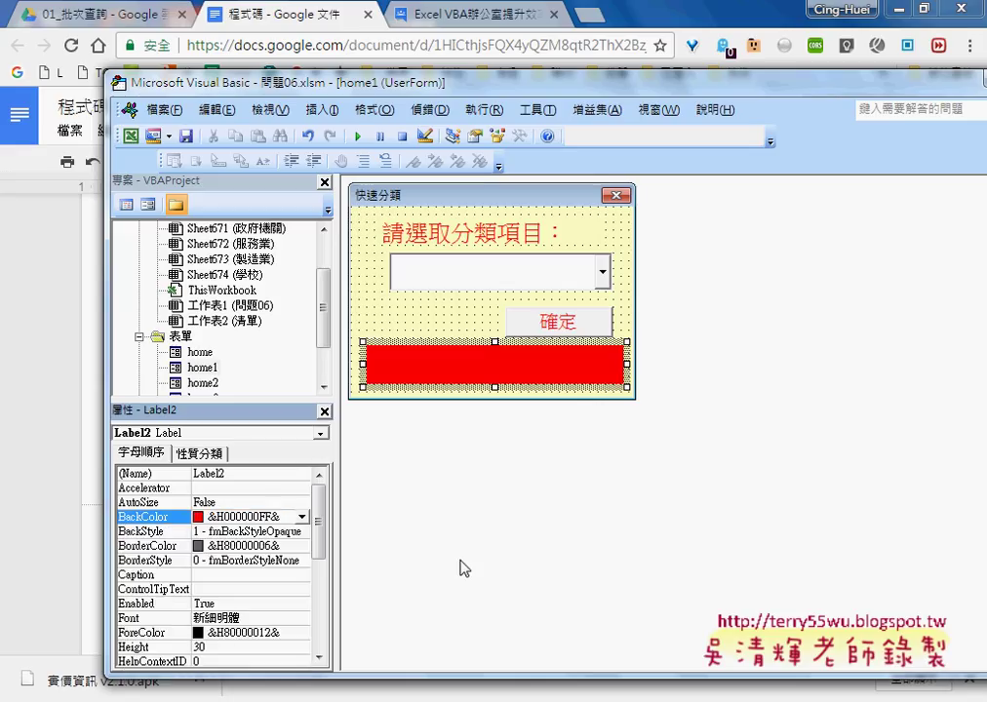
left_click(449, 323)
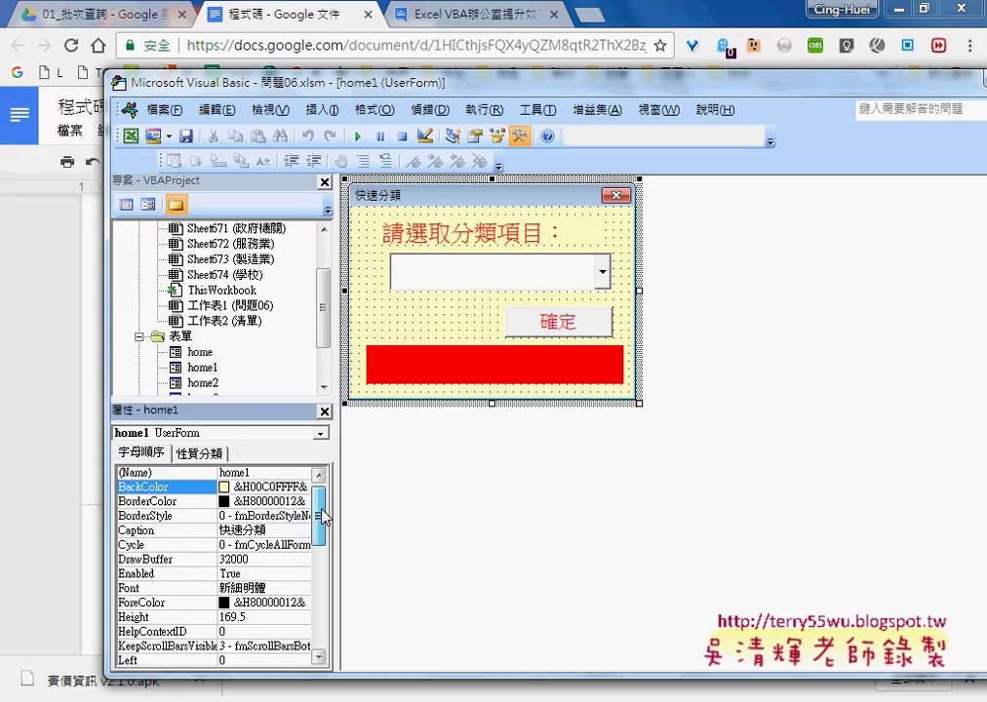
Change the red bottom label's (Name) from Label2 to PB
left_click_drag(320, 511, 327, 656)
left_click(150, 634)
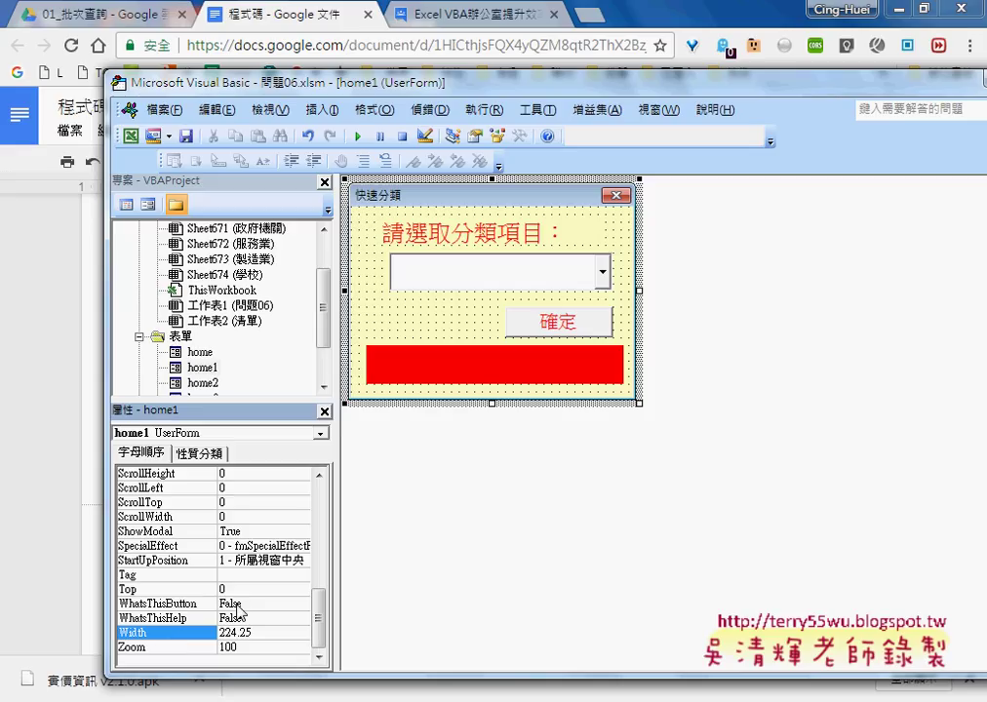
left_click(467, 375)
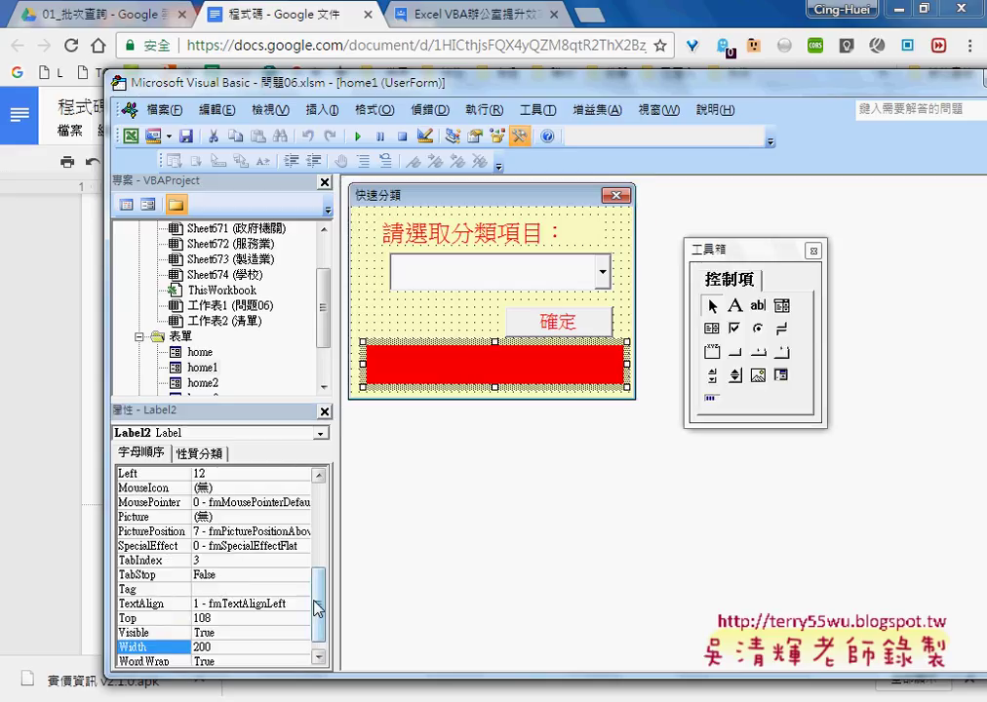
left_click(320, 508)
left_click(238, 476)
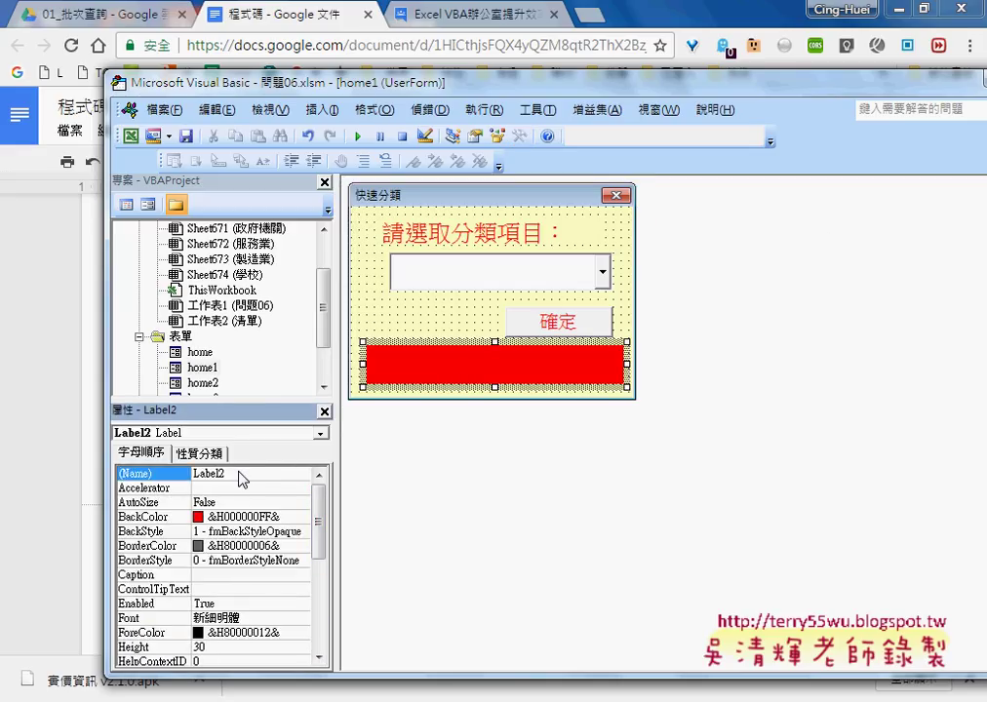
type("PB")
left_click(154, 477)
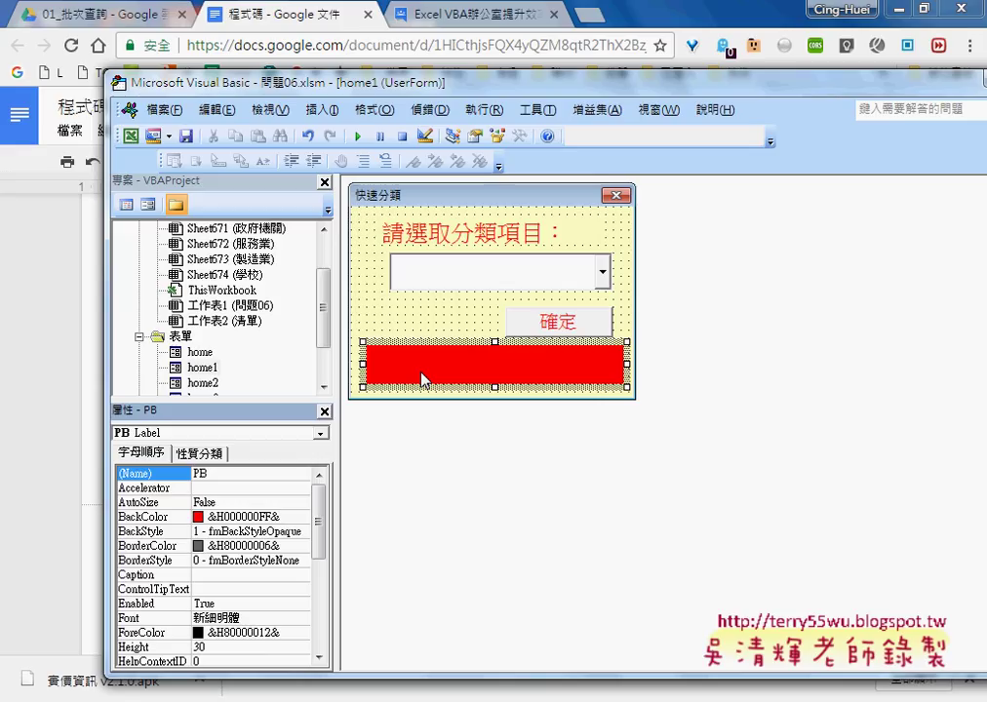
left_click(439, 326)
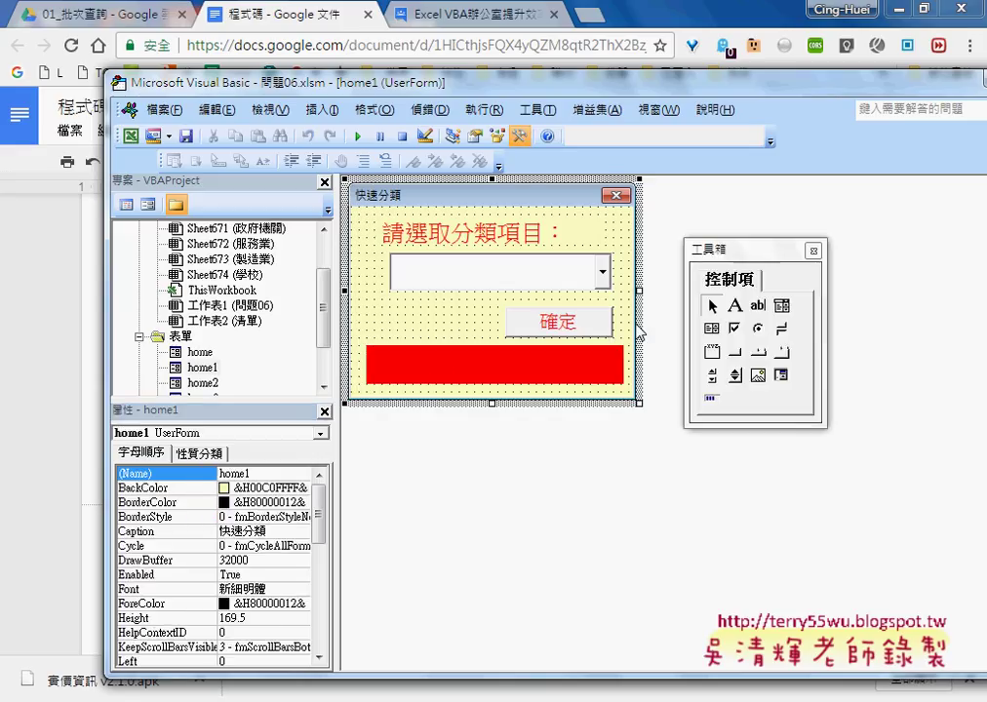
left_click(572, 380)
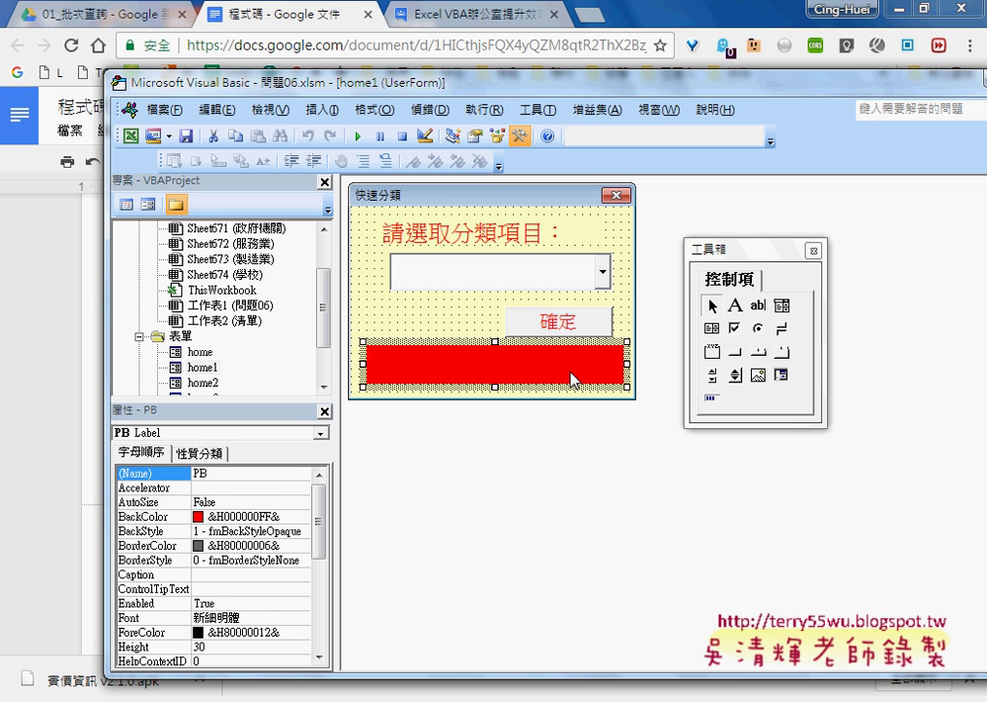
In the code notes, highlight UserForm_Activate and the five cb01.AddItem lines
left_click(35, 436)
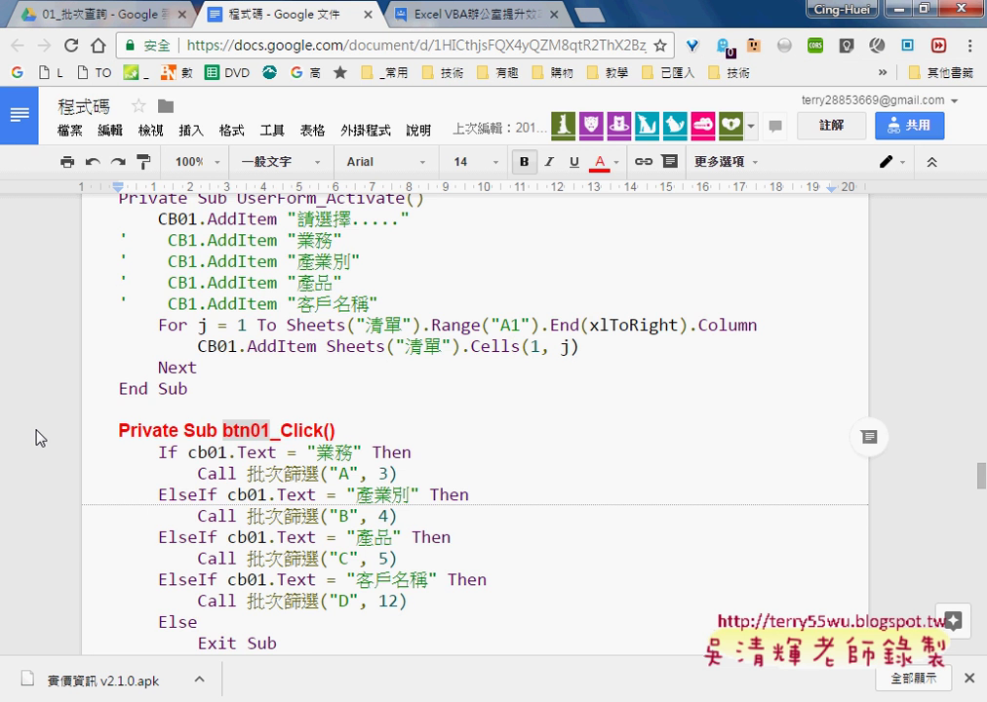
scroll(238, 452, "up", 1)
scroll(238, 451, "up", 3)
scroll(220, 328, "up", 1)
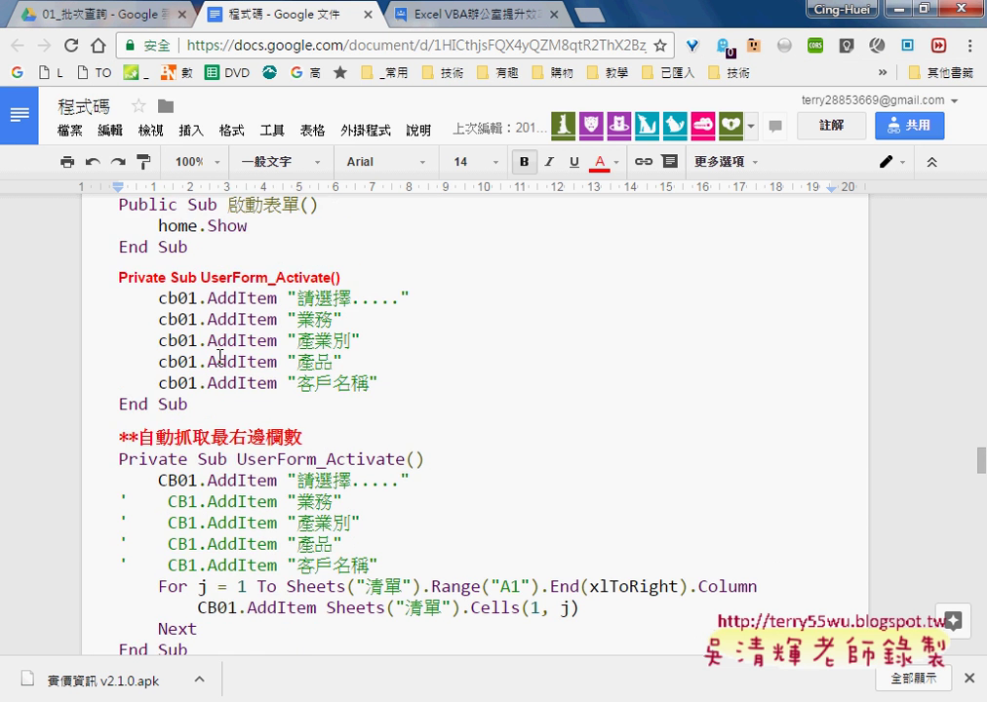
left_click(120, 305)
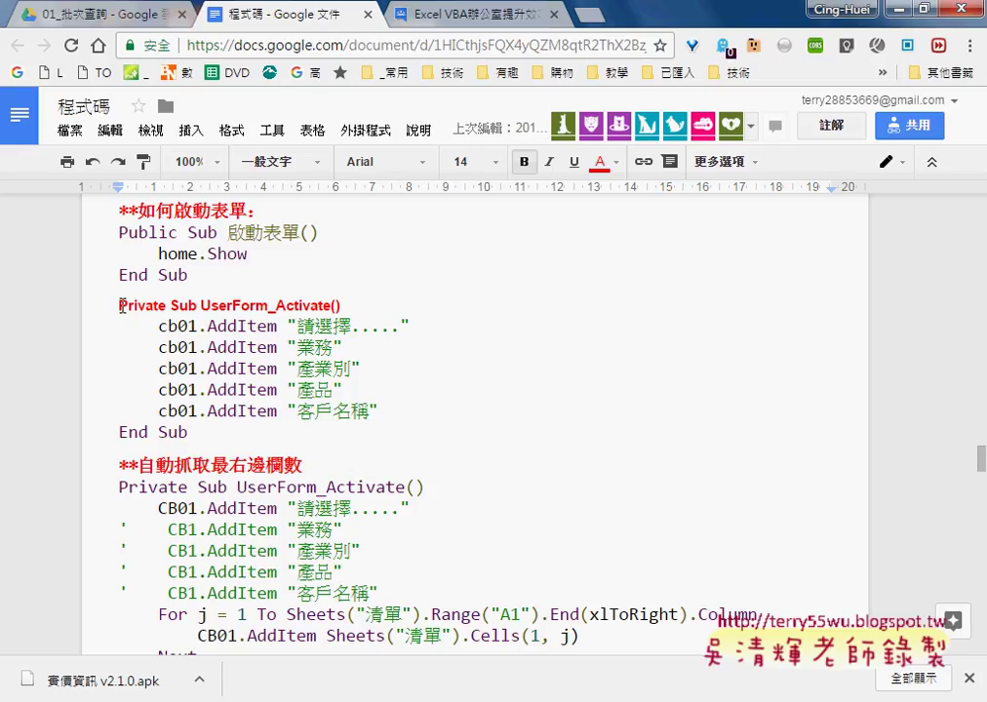
left_click(207, 347)
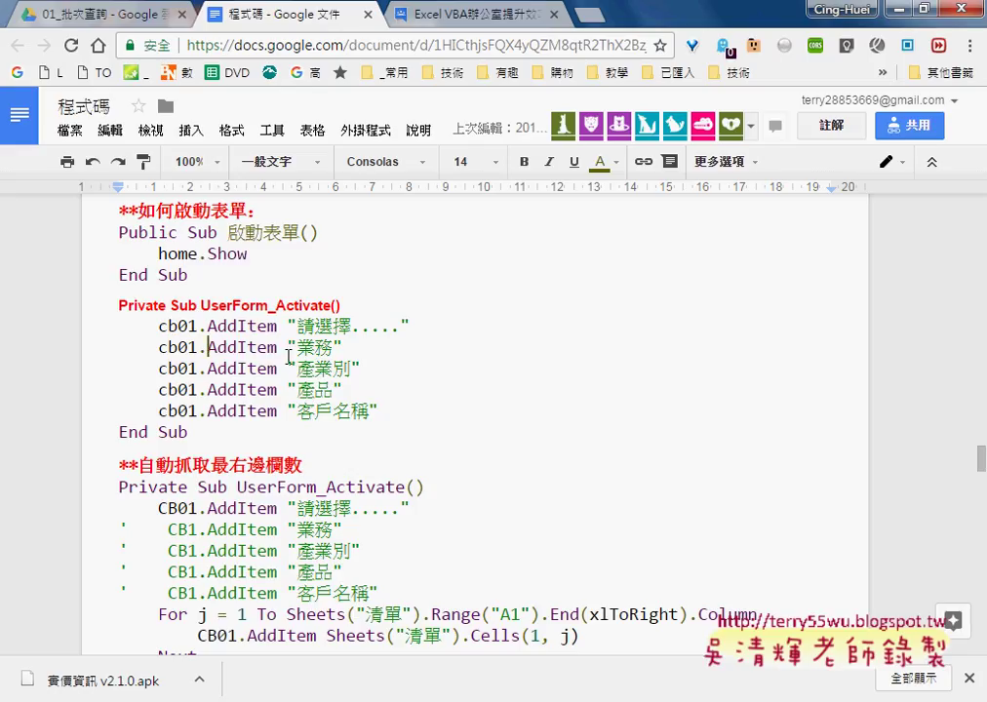
left_click_drag(276, 305, 339, 306)
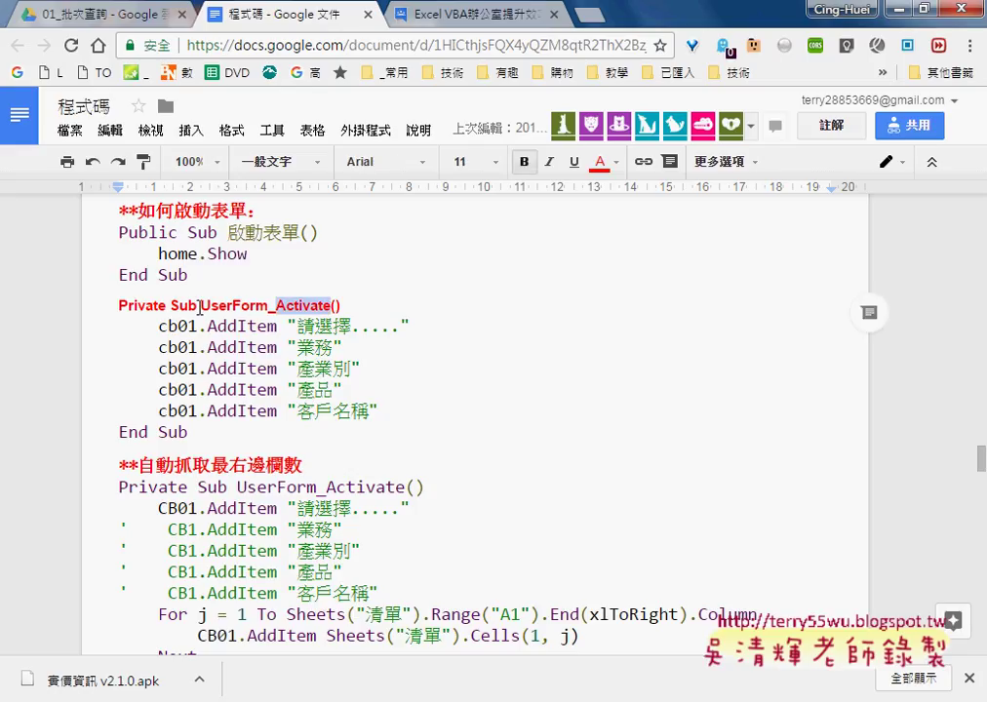
left_click_drag(199, 305, 331, 306)
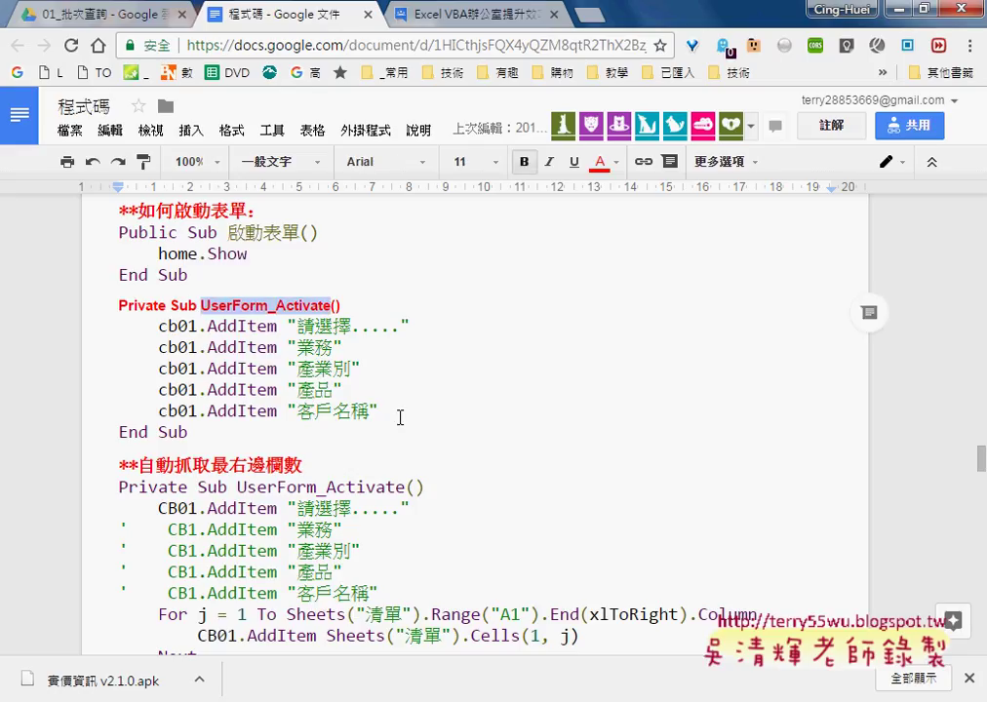
left_click_drag(400, 417, 113, 325)
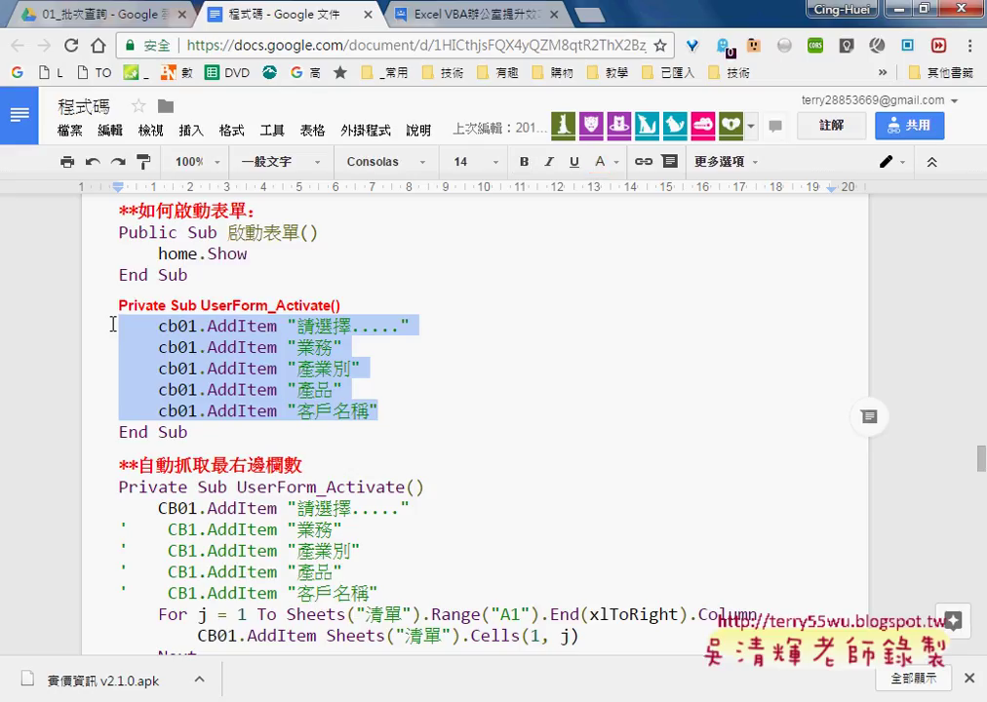
scroll(273, 362, "down", 1)
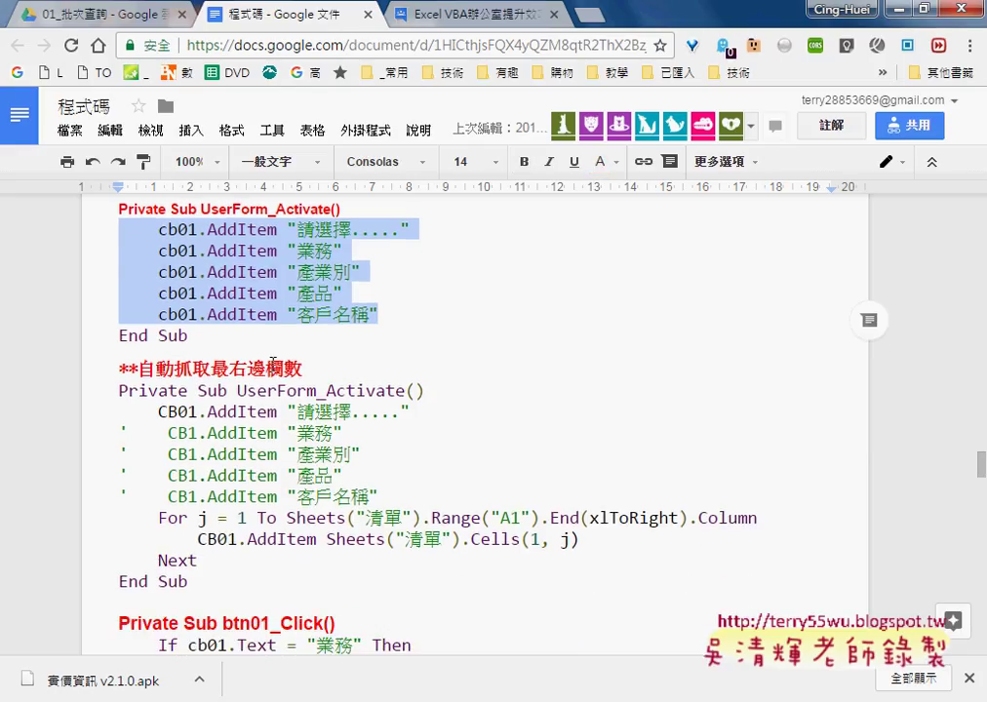
scroll(274, 361, "down", 1)
scroll(229, 371, "up", 2)
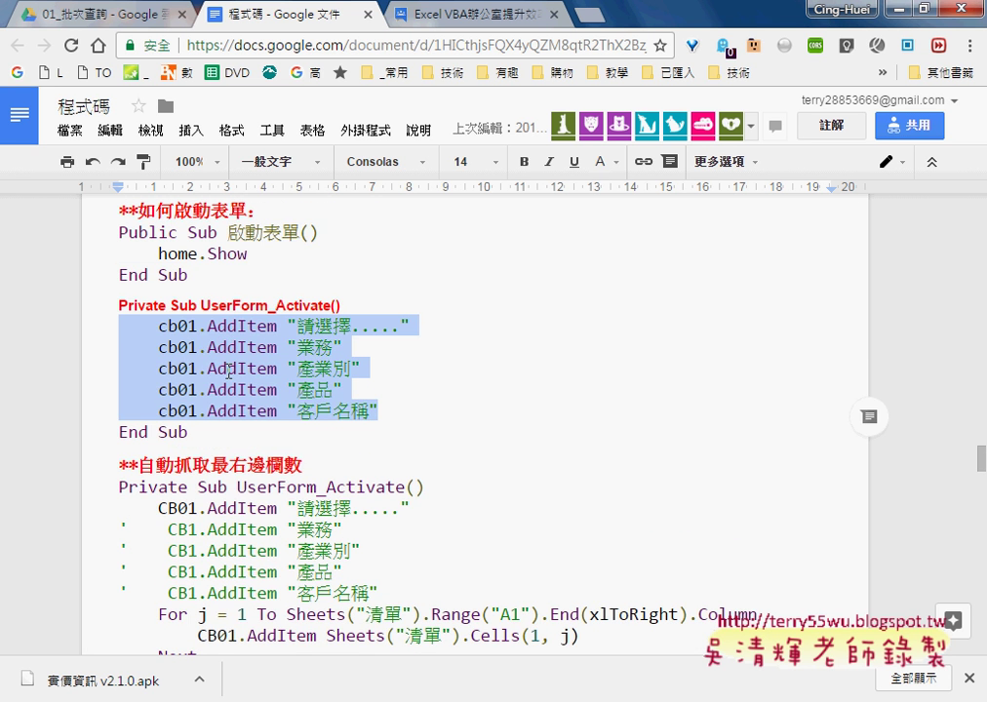
left_click(229, 371)
Scroll past the btn01_Click code, highlighting the 批次篩選 call, to the progress-label section
scroll(228, 441, "down", 2)
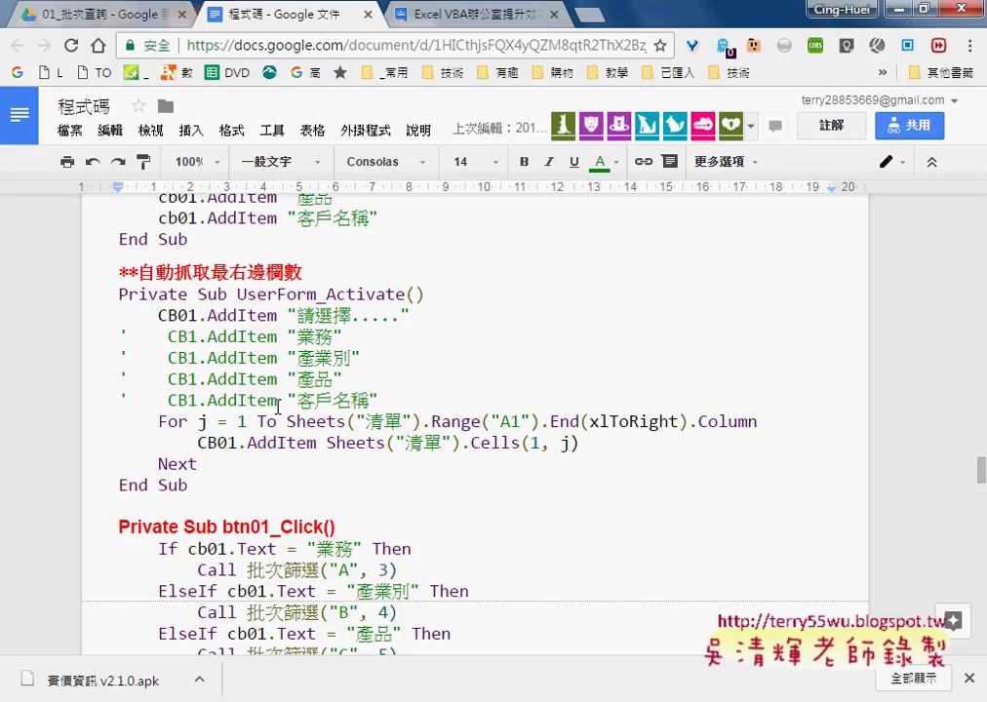
scroll(278, 407, "down", 1)
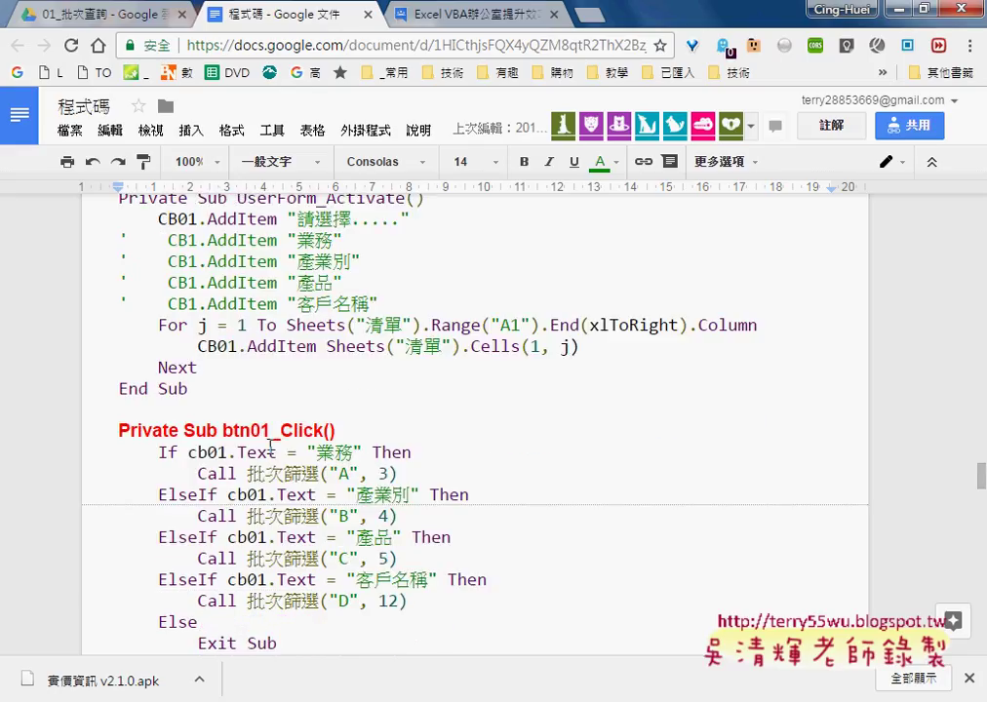
scroll(271, 446, "down", 1)
left_click_drag(222, 334, 325, 335)
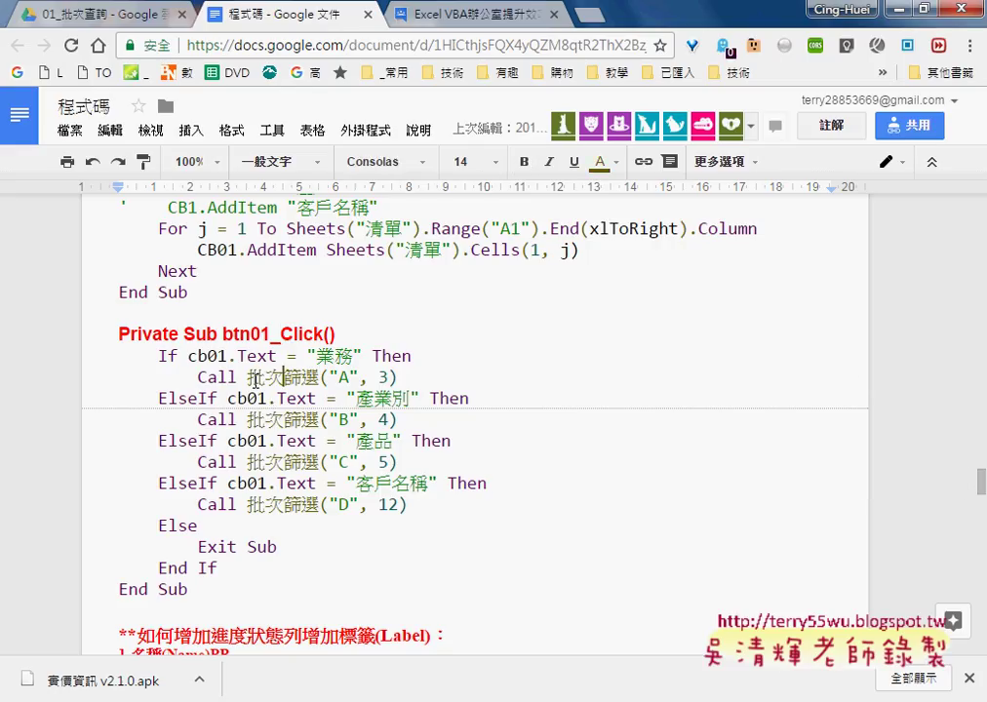
left_click_drag(246, 379, 316, 380)
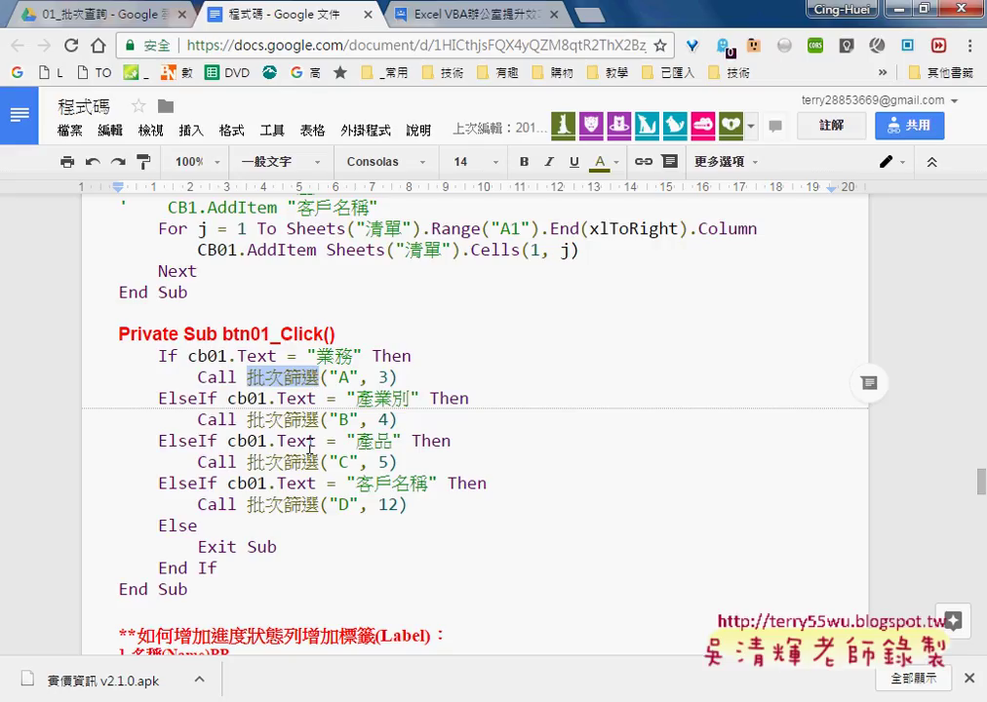
scroll(310, 444, "down", 1)
scroll(308, 446, "down", 2)
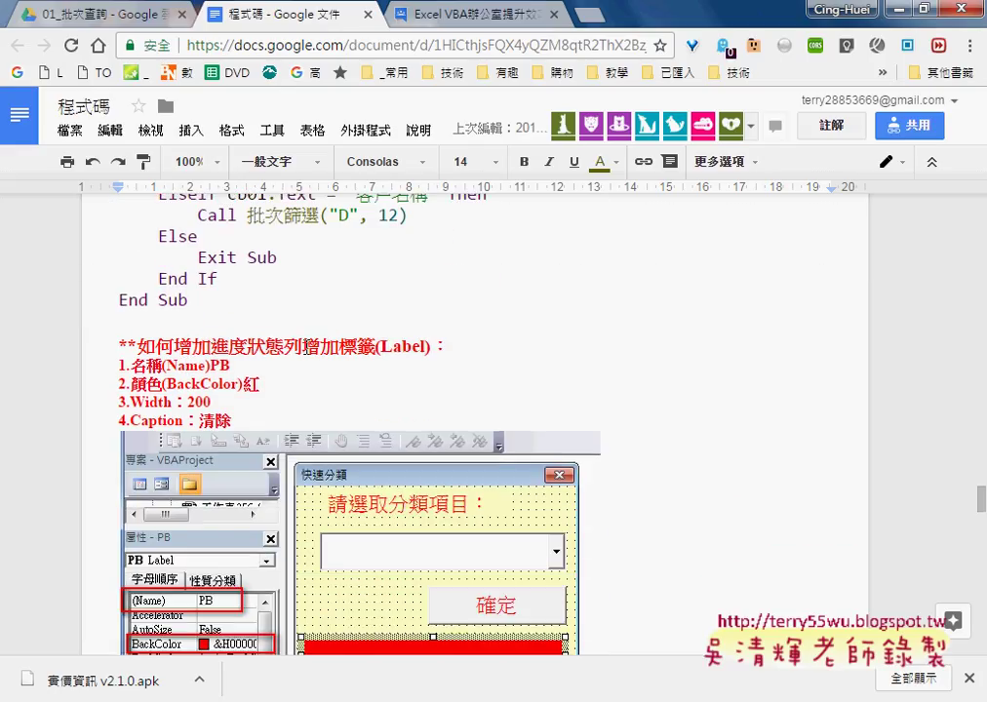
Scroll the notes from the Label heading down to the home.PB.Width and home.Repaint code
left_click(376, 347)
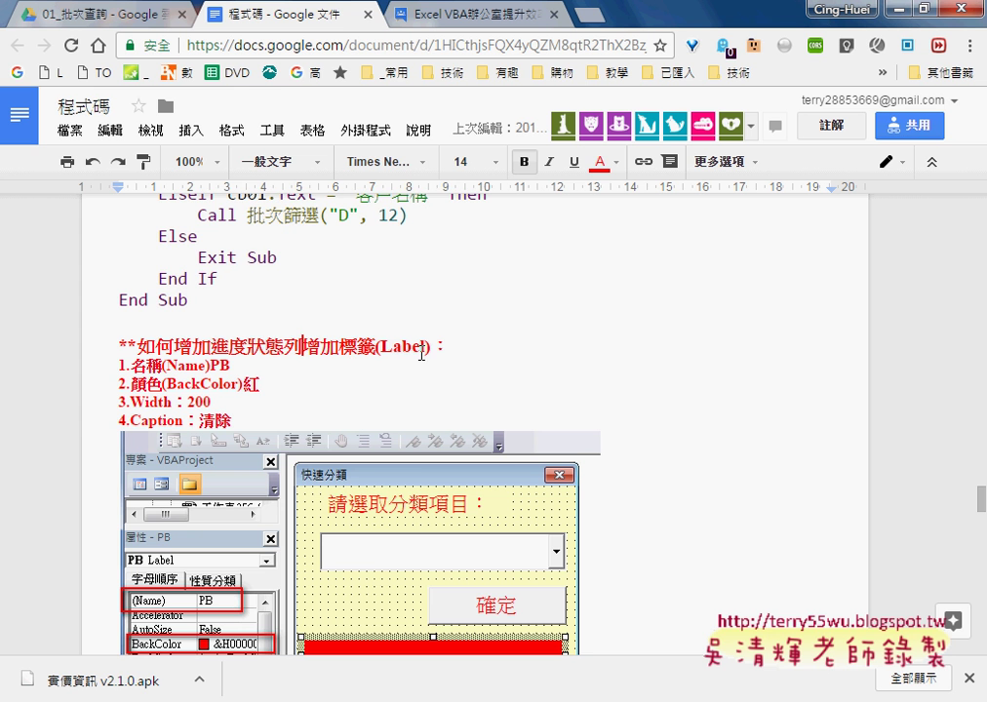
scroll(663, 395, "down", 1)
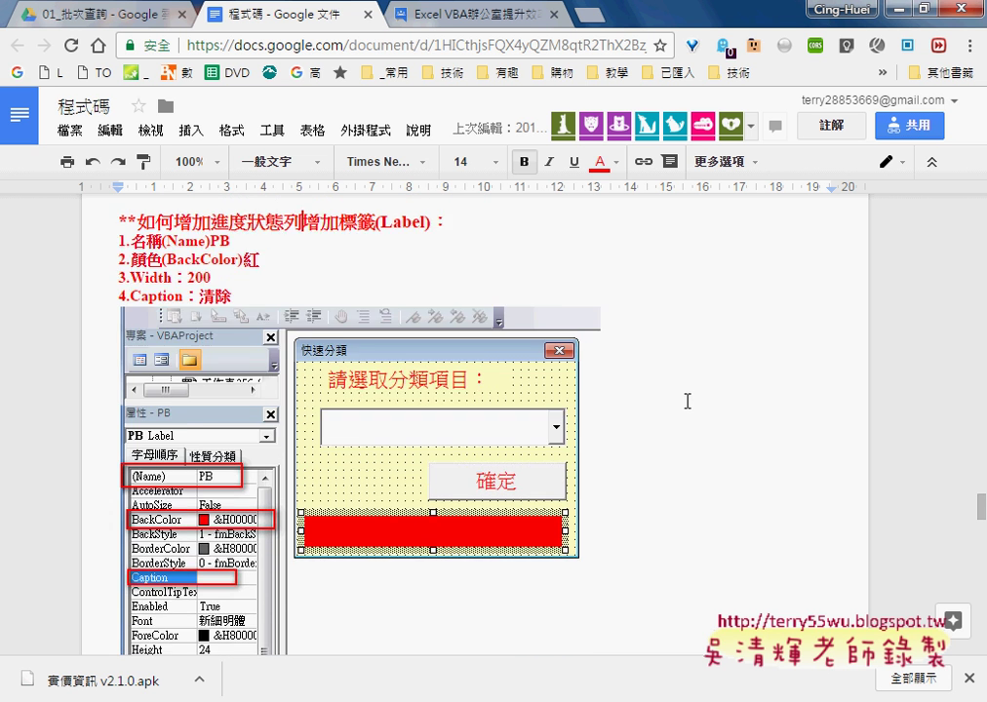
scroll(315, 456, "down", 2)
scroll(379, 525, "down", 1)
scroll(336, 546, "down", 4)
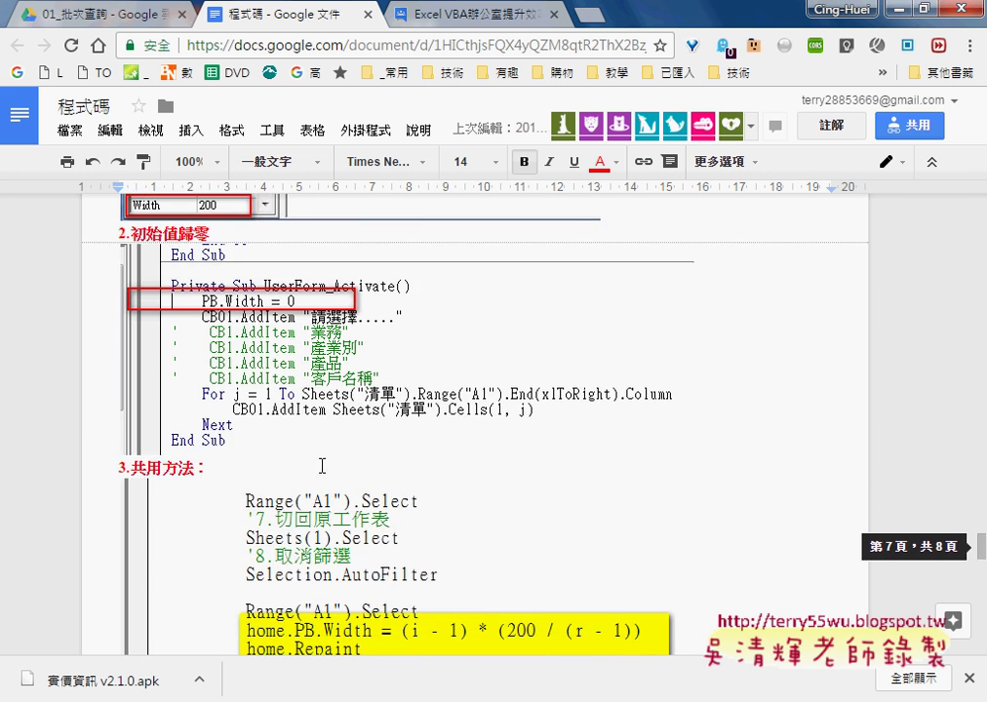
scroll(313, 504, "down", 3)
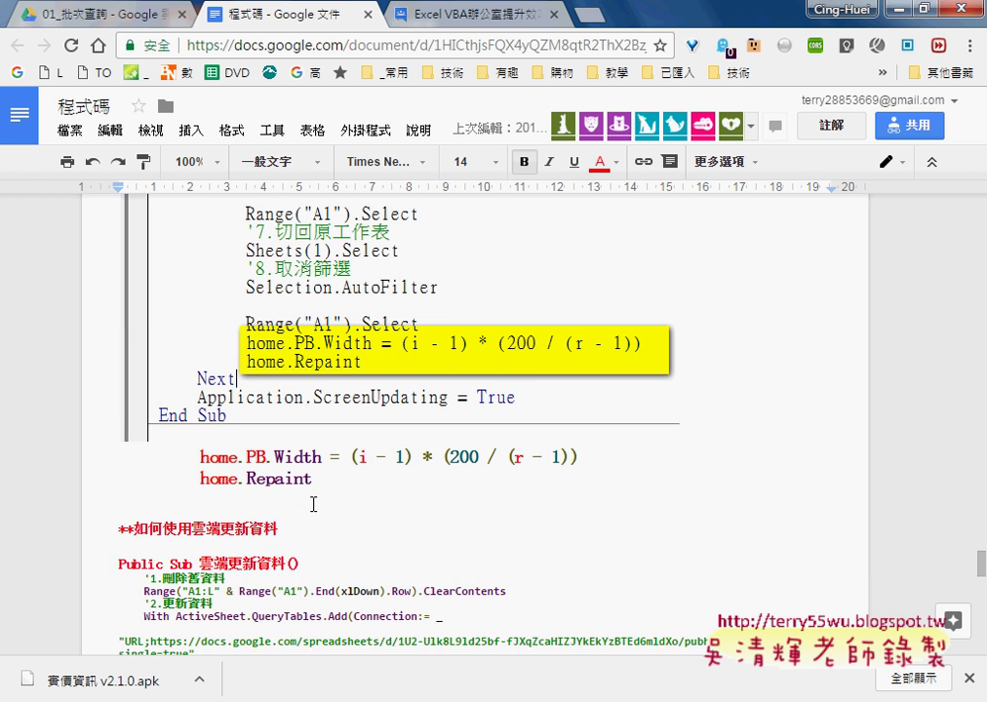
scroll(313, 504, "down", 1)
scroll(331, 517, "down", 1)
scroll(357, 534, "up", 1)
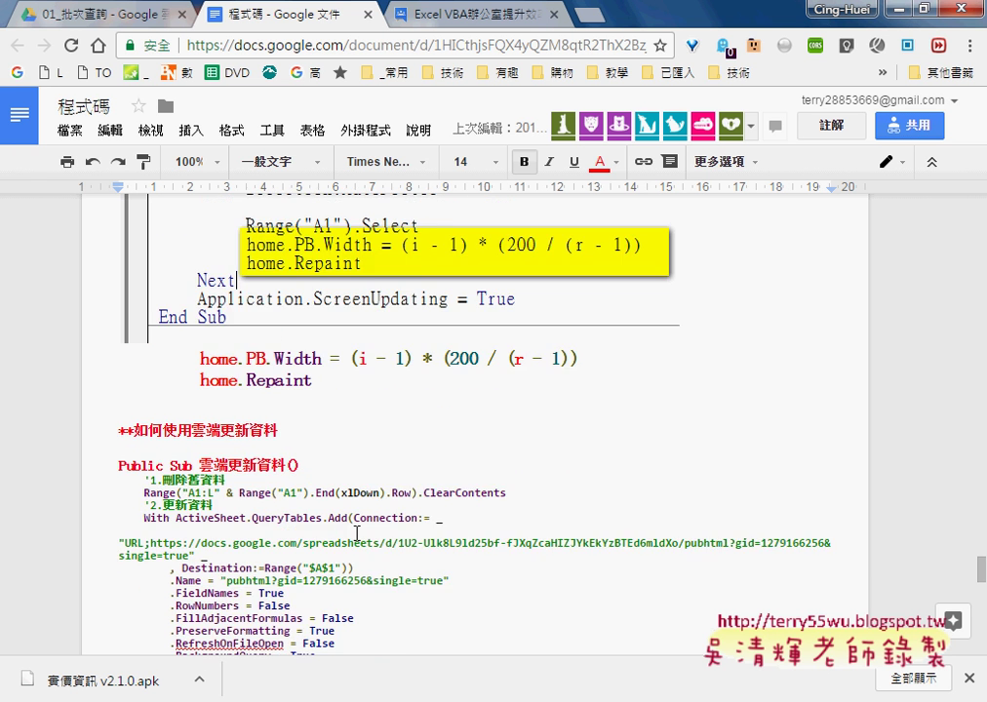
scroll(356, 533, "up", 1)
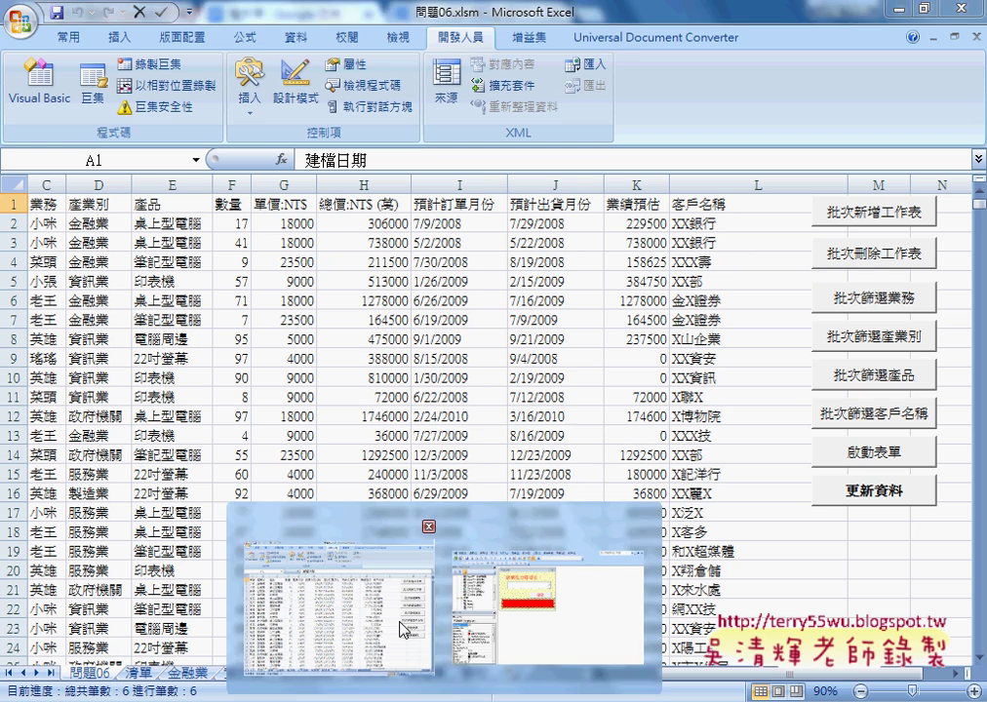
Launch the 快速分類 form from the 啟動表單 button and find its category list empty
left_click(404, 629)
left_click(862, 452)
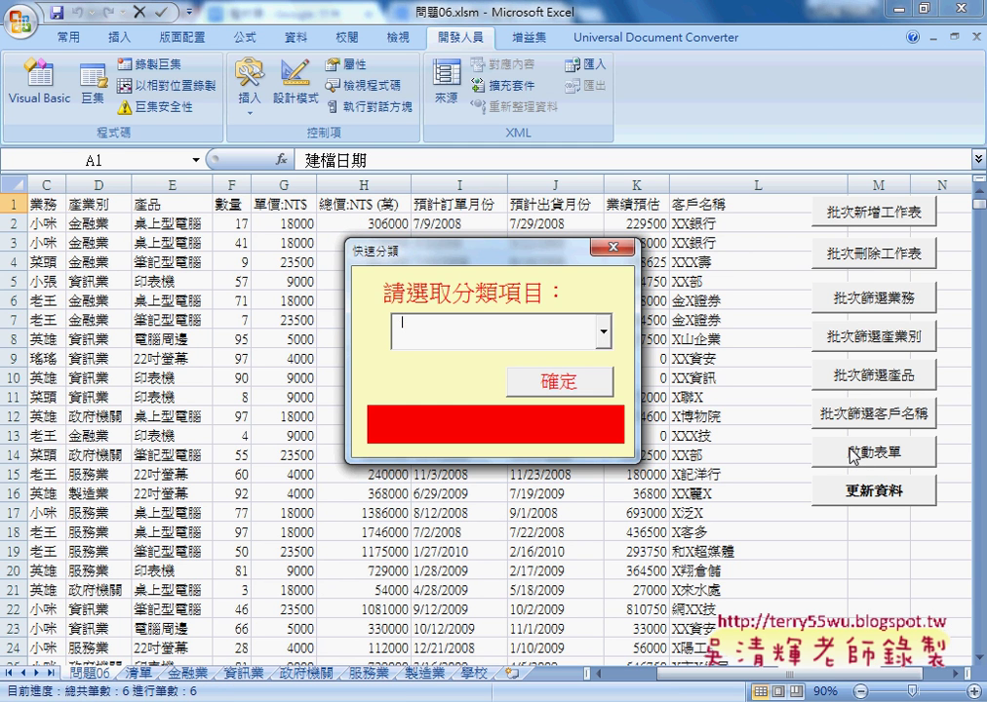
left_click(603, 333)
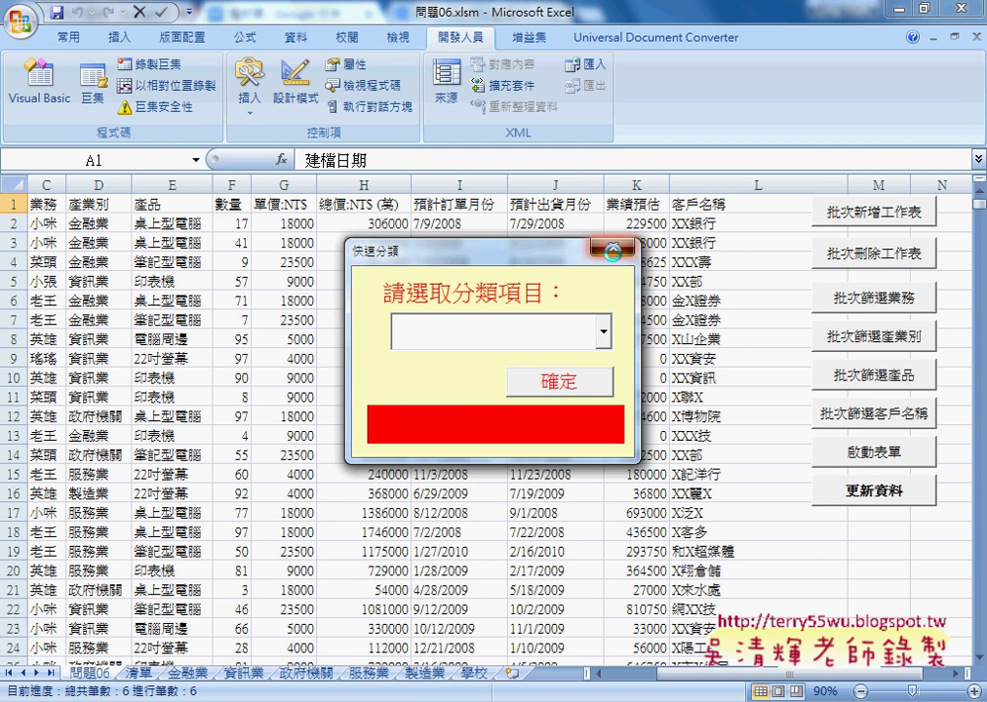
Edit the 啟動表單 macro so it calls home3.Show instead of home1.Show
right_click(844, 460)
left_click(780, 606)
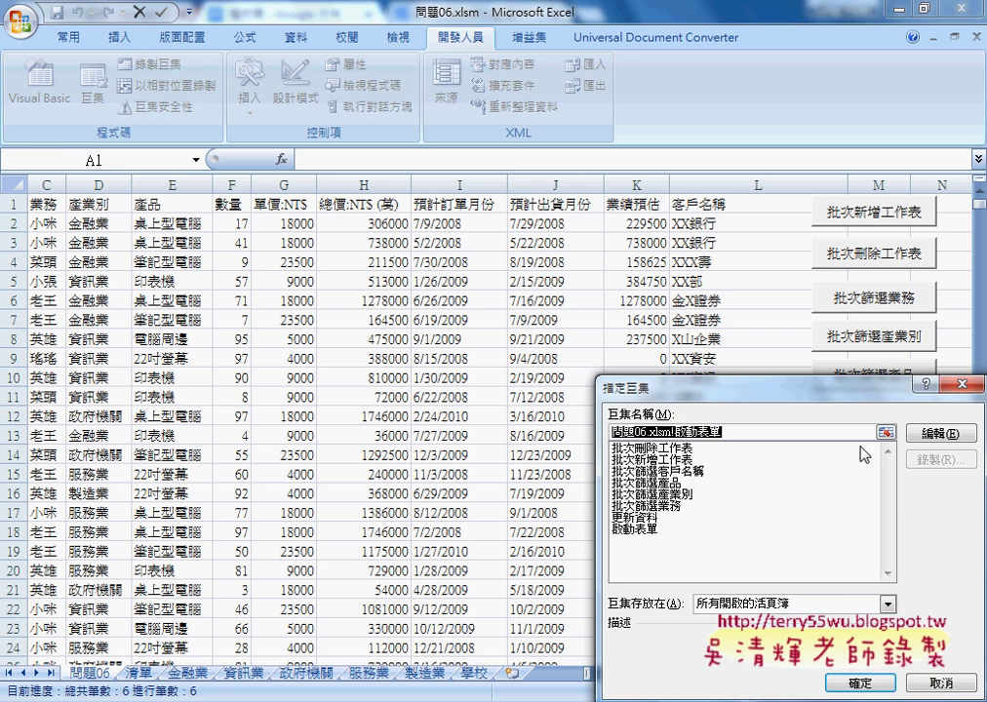
left_click(891, 441)
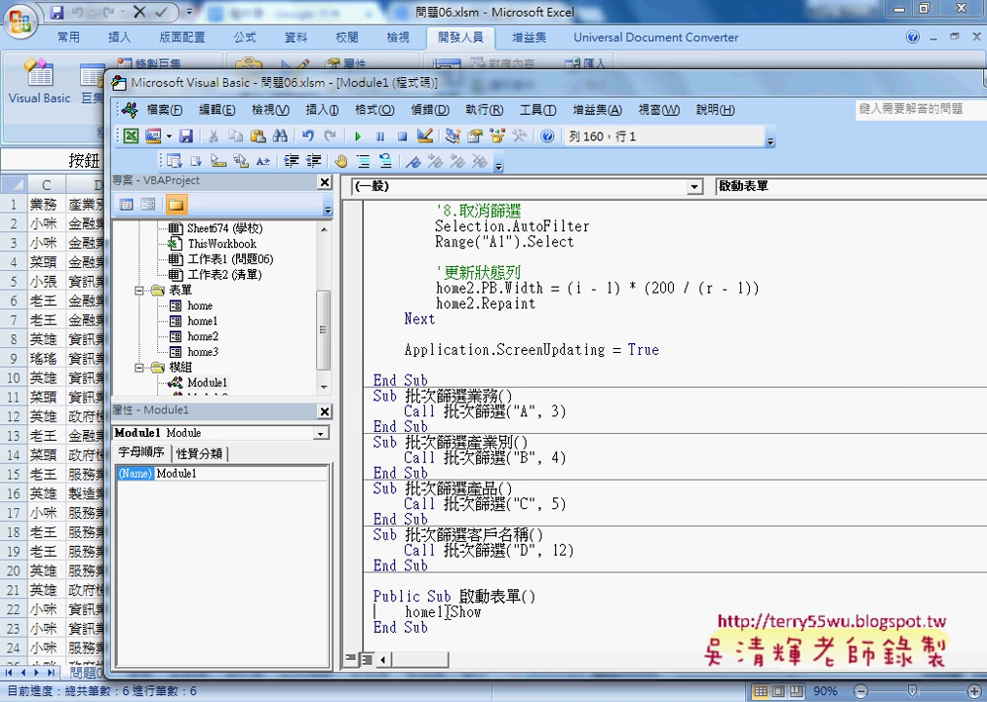
left_click_drag(436, 612, 444, 613)
type("3")
left_click(603, 21)
Launch the 快速分類 form from 啟動表單 and split the data into sheets by 業務
left_click(879, 551)
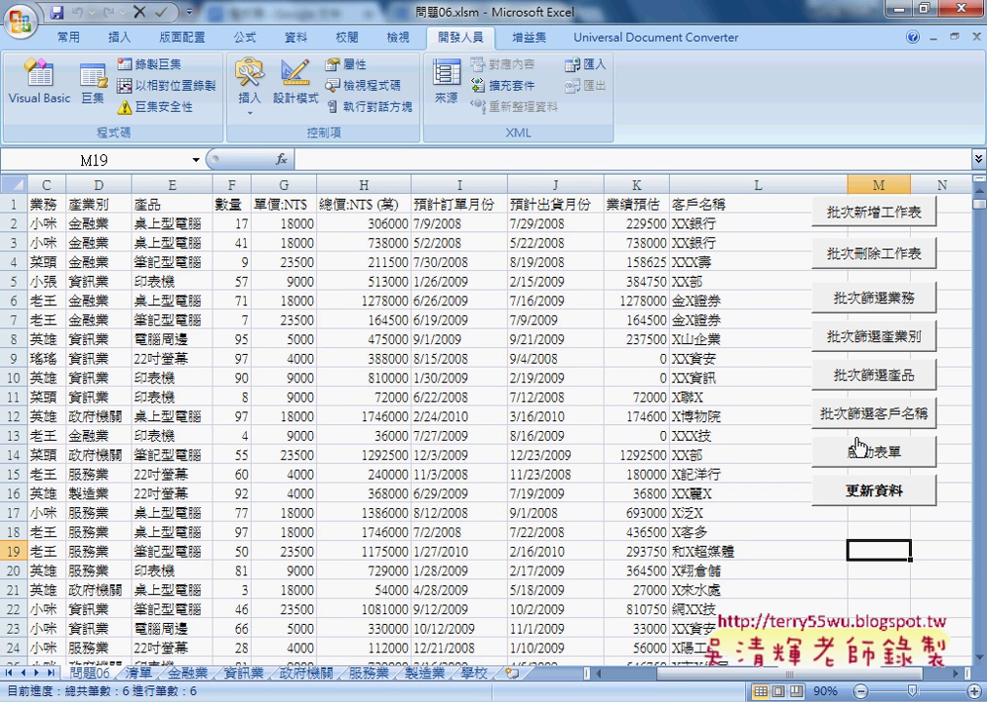
left_click(858, 452)
left_click(604, 332)
left_click(580, 379)
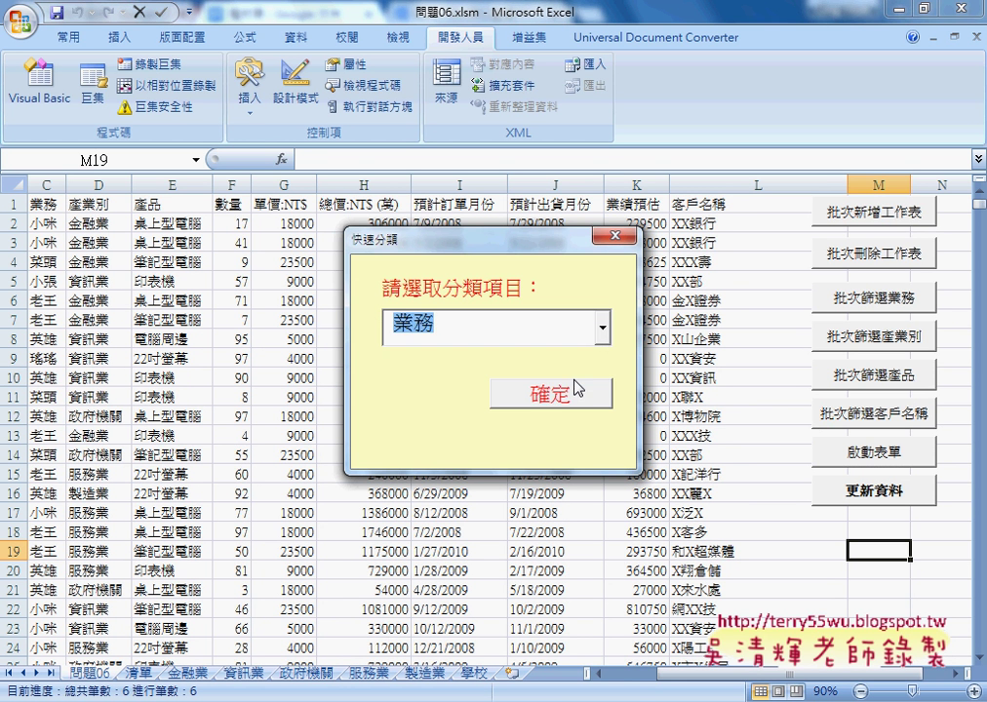
left_click(585, 398)
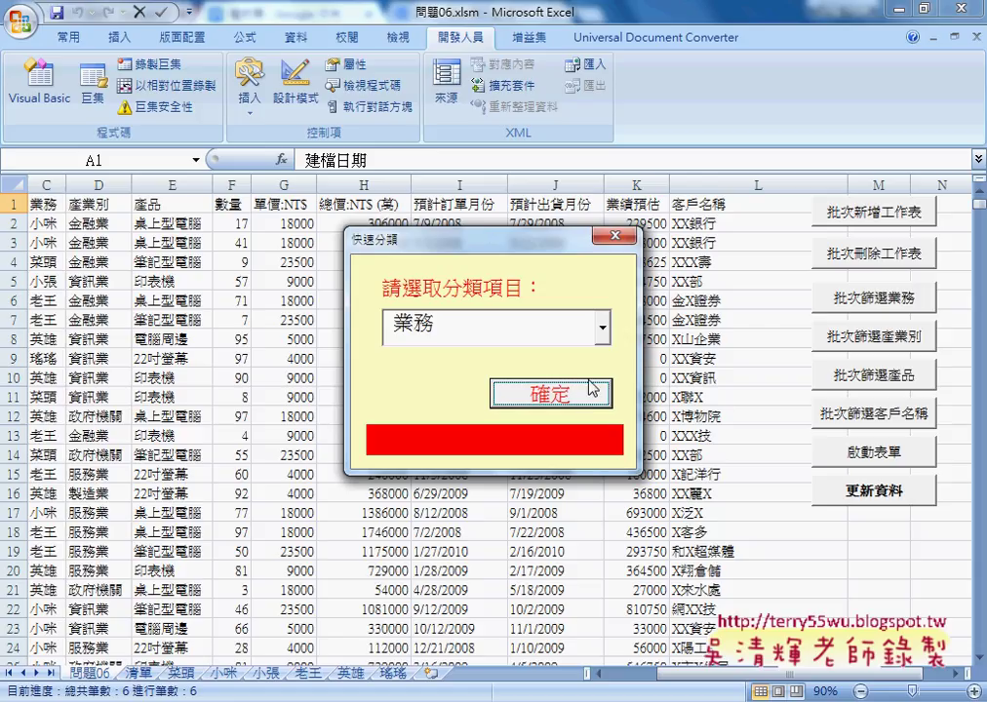
Run the split again by 客戶名稱 and watch the red progress bar fill
left_click(603, 329)
left_click(572, 460)
left_click(603, 330)
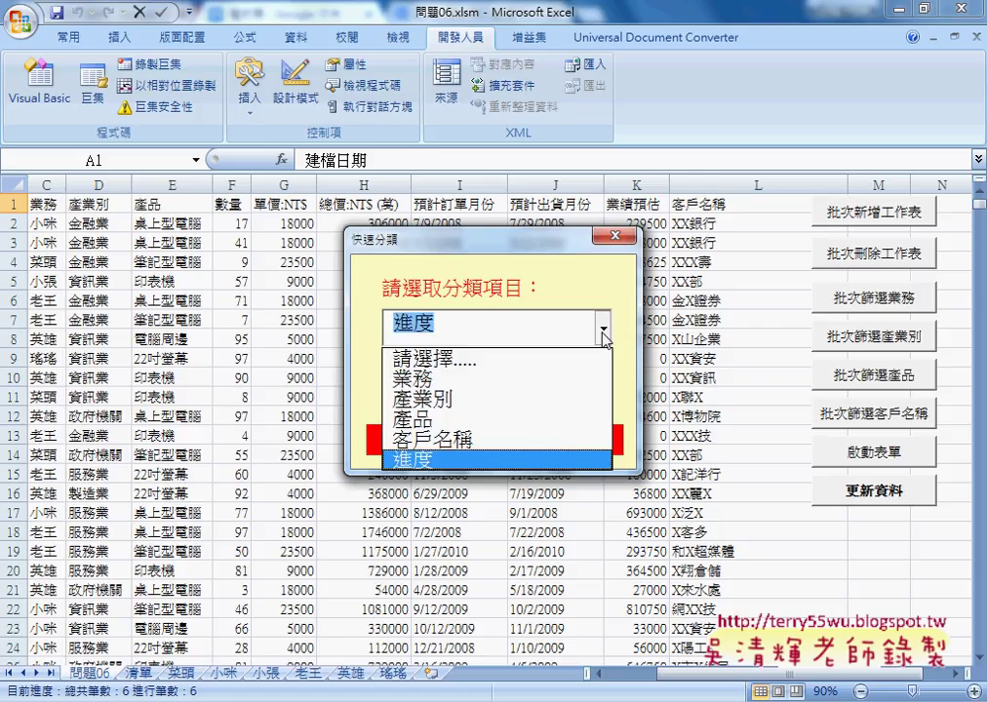
left_click(574, 440)
left_click(579, 399)
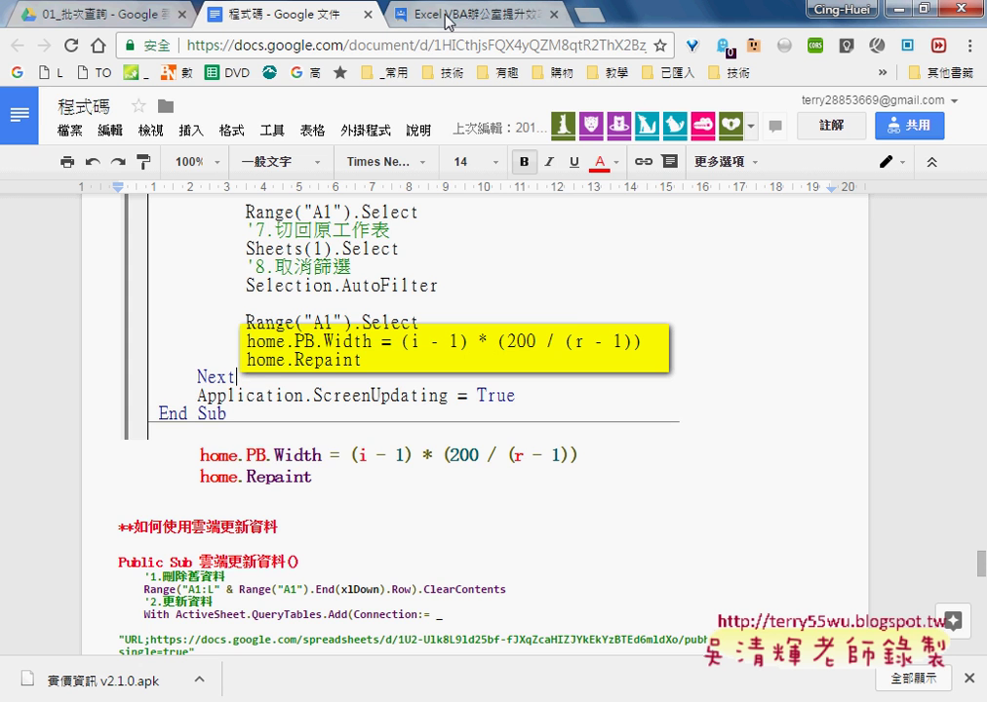
In the Google Drive tab, go up from 問題06 to the _雲端白板畫面 folder listing the 問題 folders
left_click(127, 18)
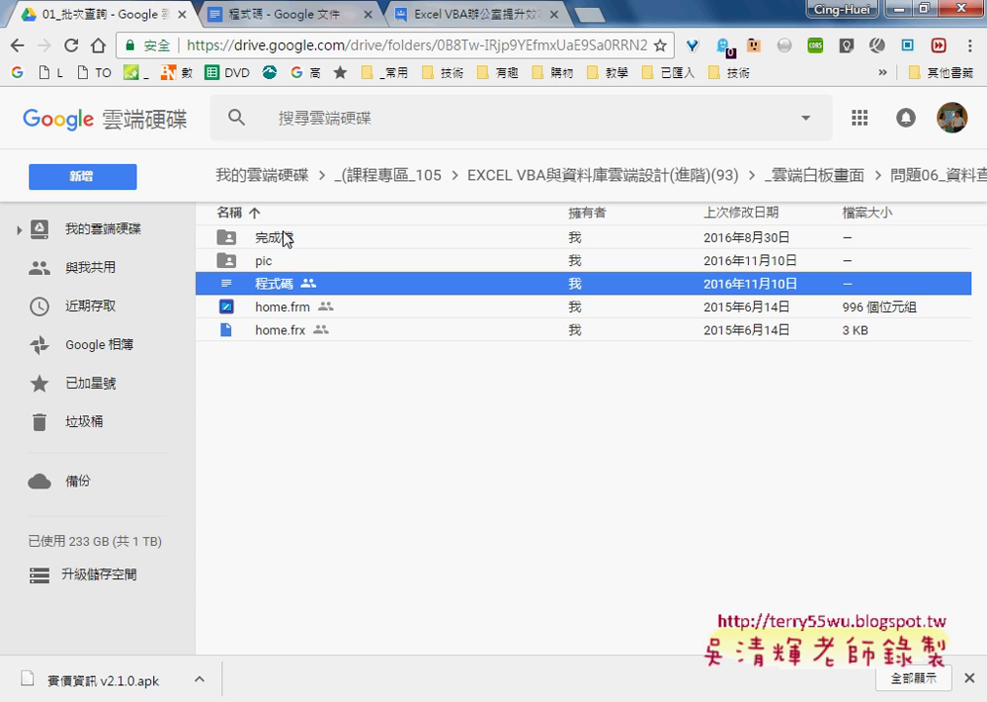
left_click(478, 17)
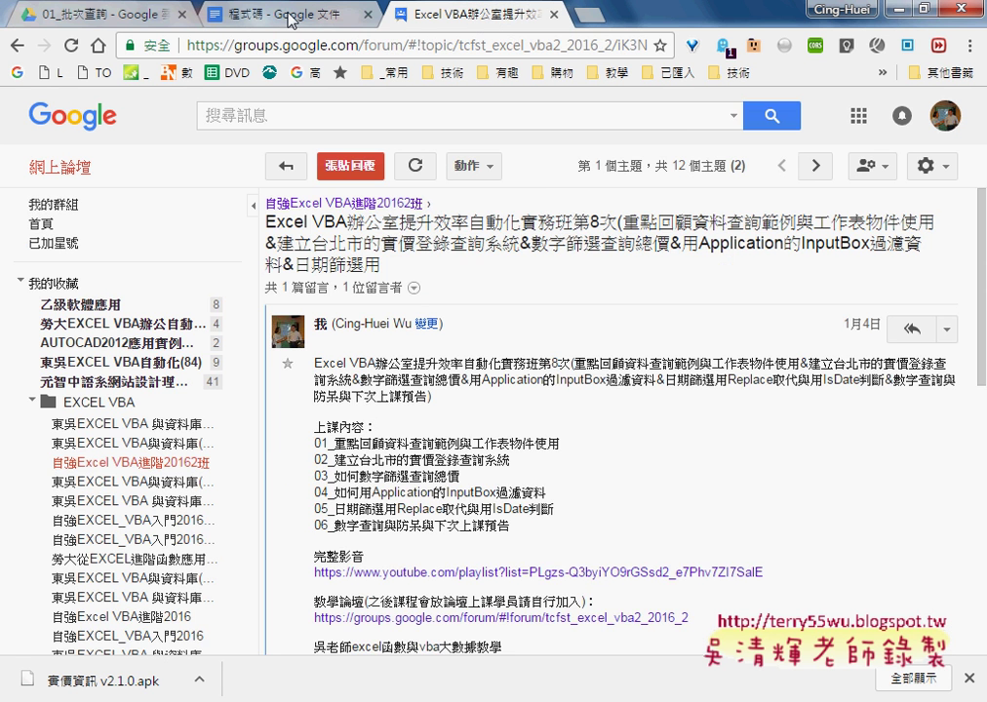
left_click(226, 16)
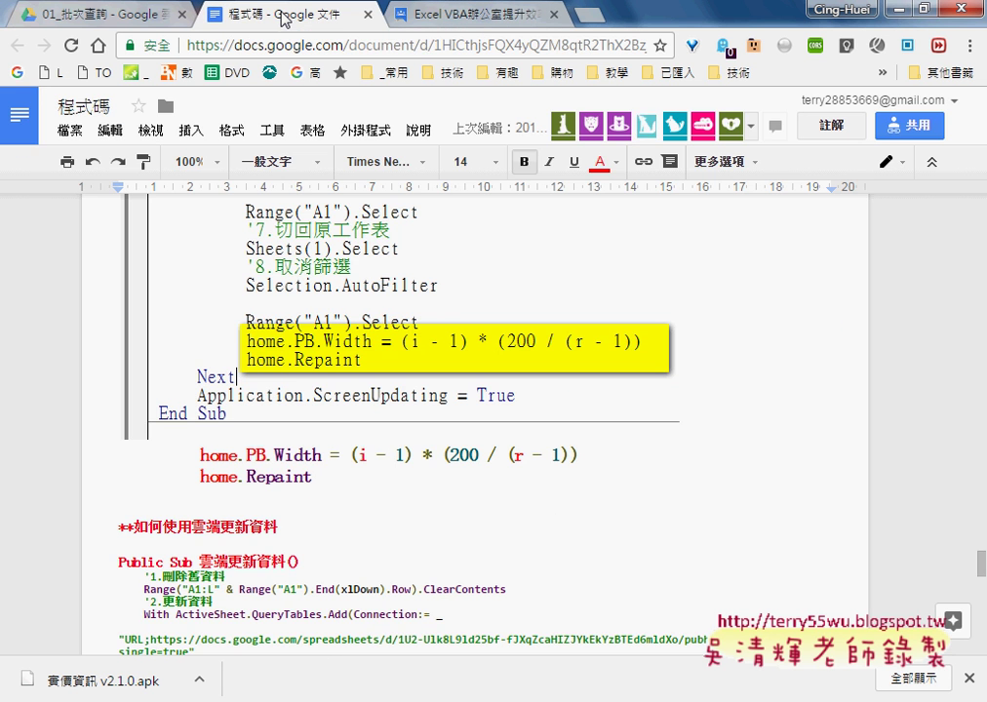
left_click(67, 19)
left_click(20, 47)
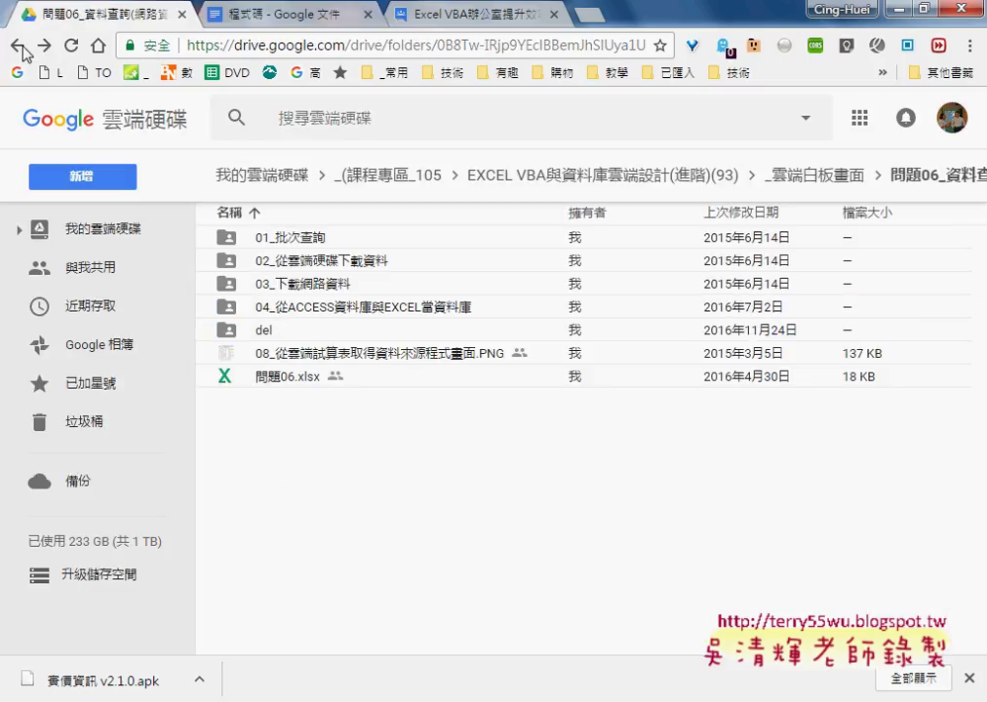
left_click(341, 285)
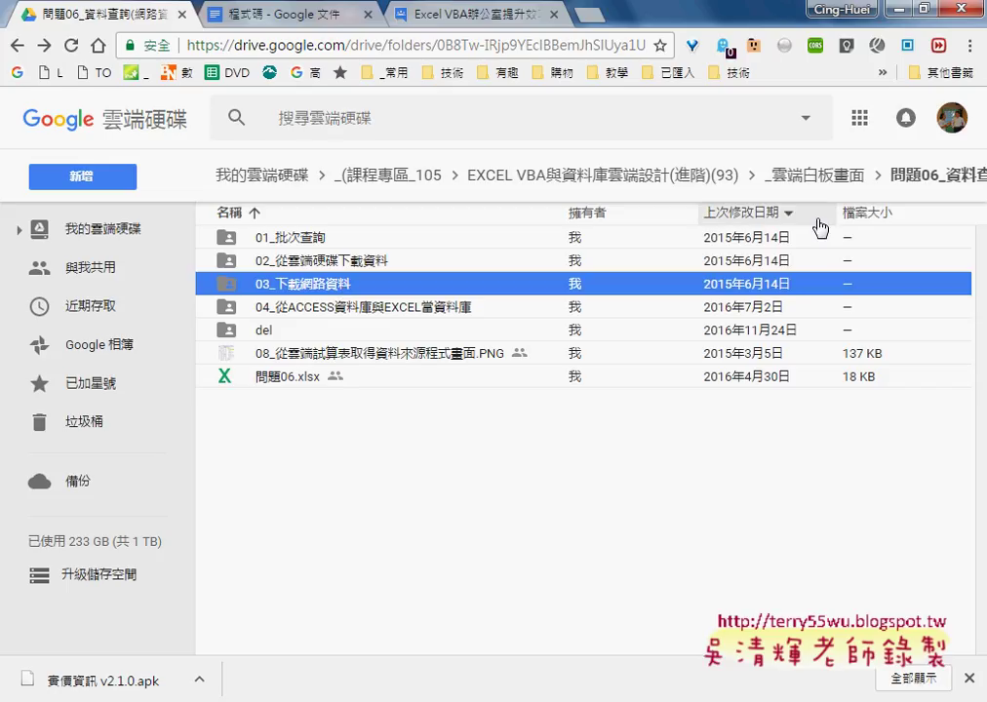
left_click(816, 175)
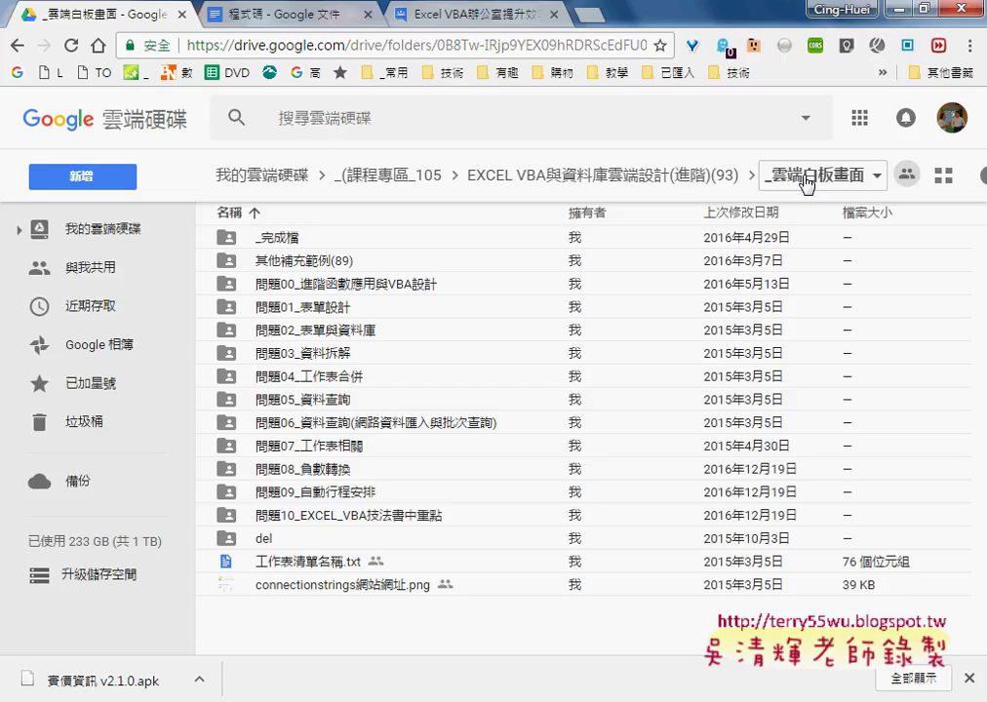